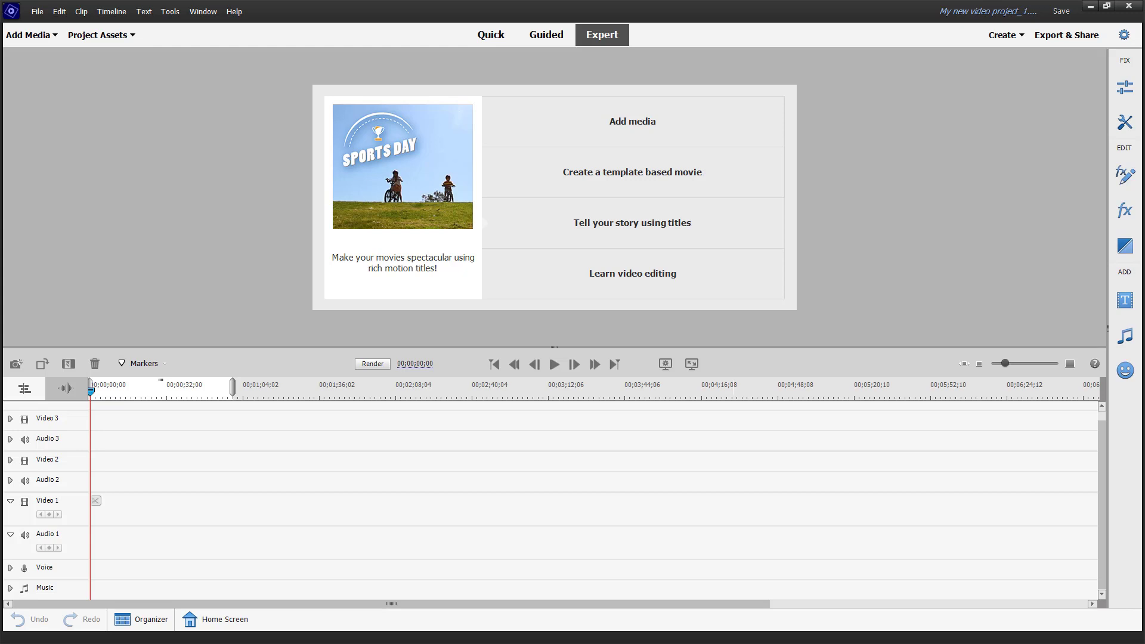
Step: Start a new Video Story in the Travel category using the Travel Diaries theme
left_click(1016, 35)
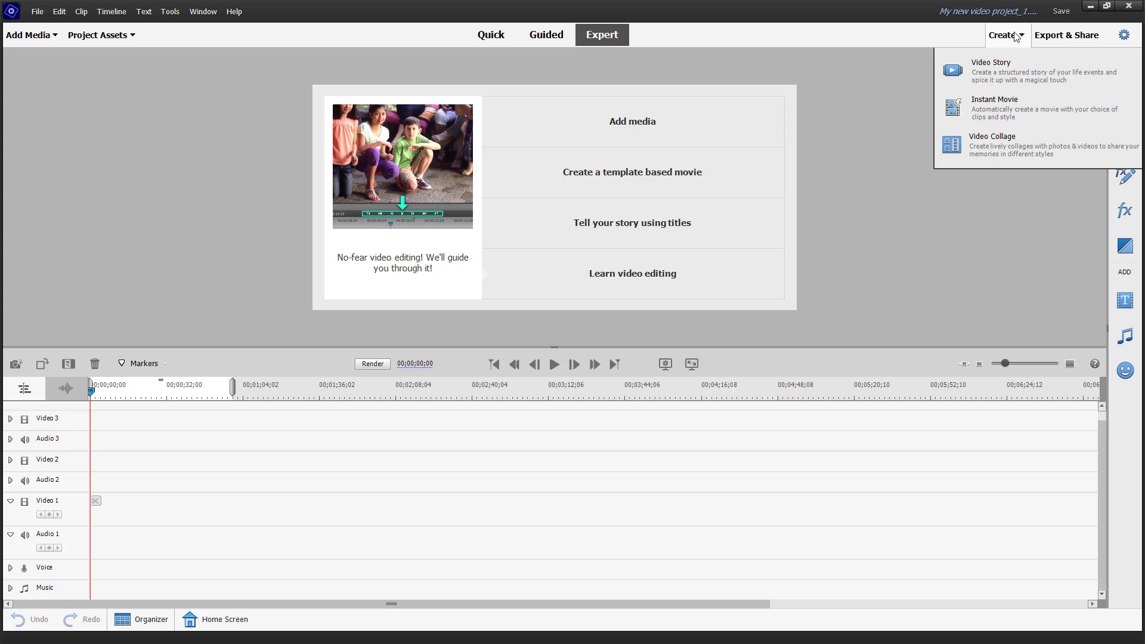
left_click(978, 75)
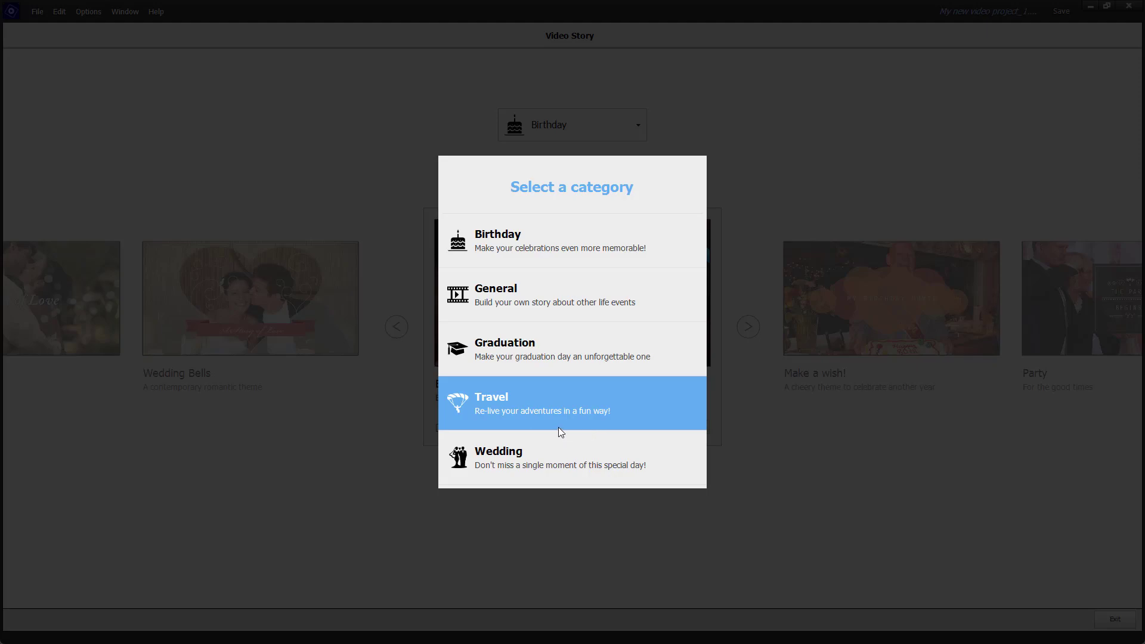
left_click(539, 413)
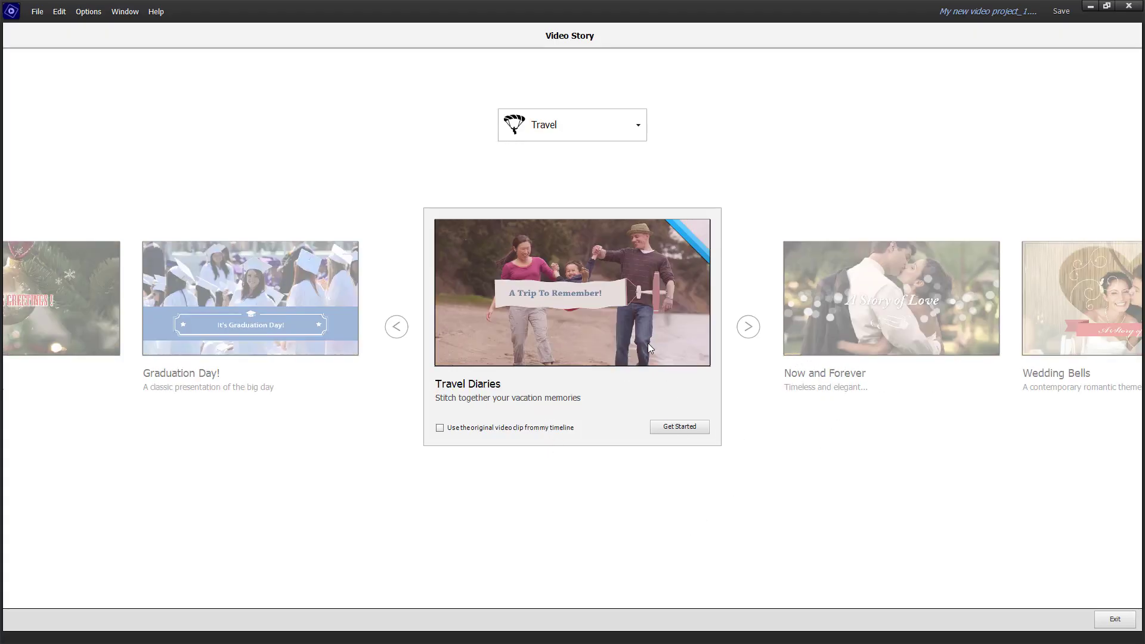
left_click(668, 427)
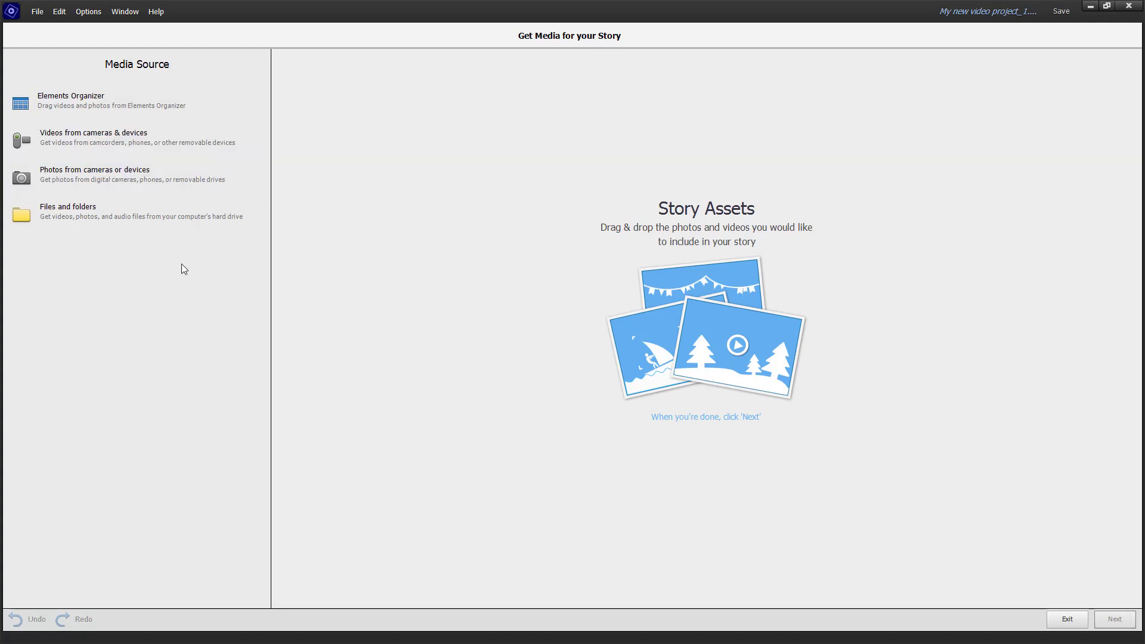
Step: Import file.mp4, pexels-cottonbro-10678930.mp4, pexels-ron-lach-10484779.mp4, production ID_4205697.mp4 and production ID_4763826.mp4 from the Videos folder as story assets and proceed to the chapters
left_click(142, 224)
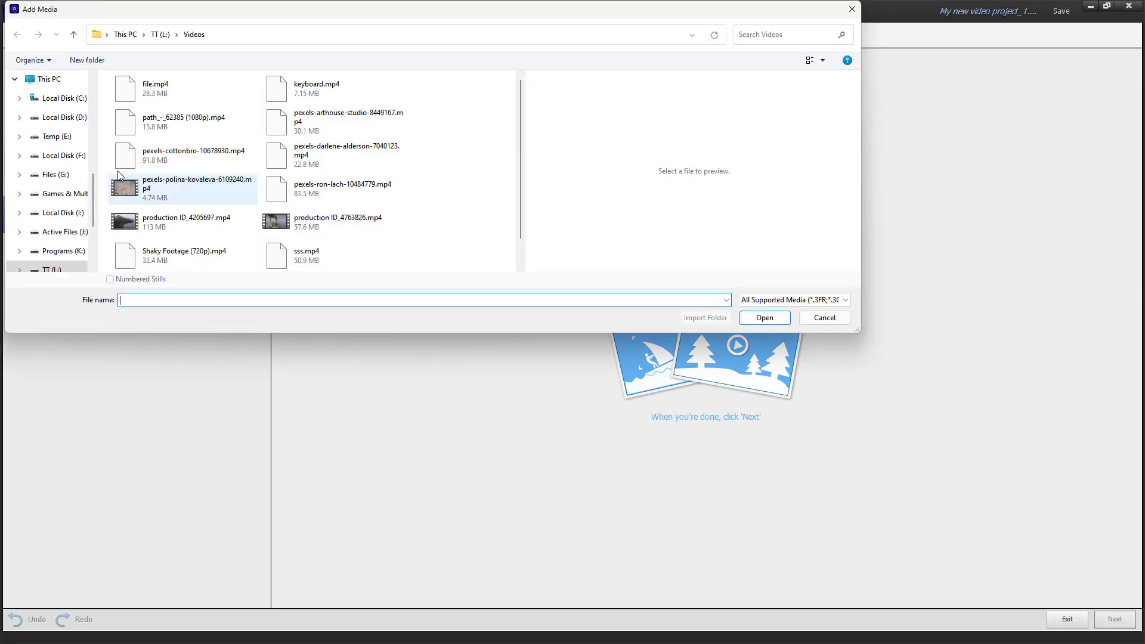
left_click(332, 224)
left_click(148, 227, "ctrl")
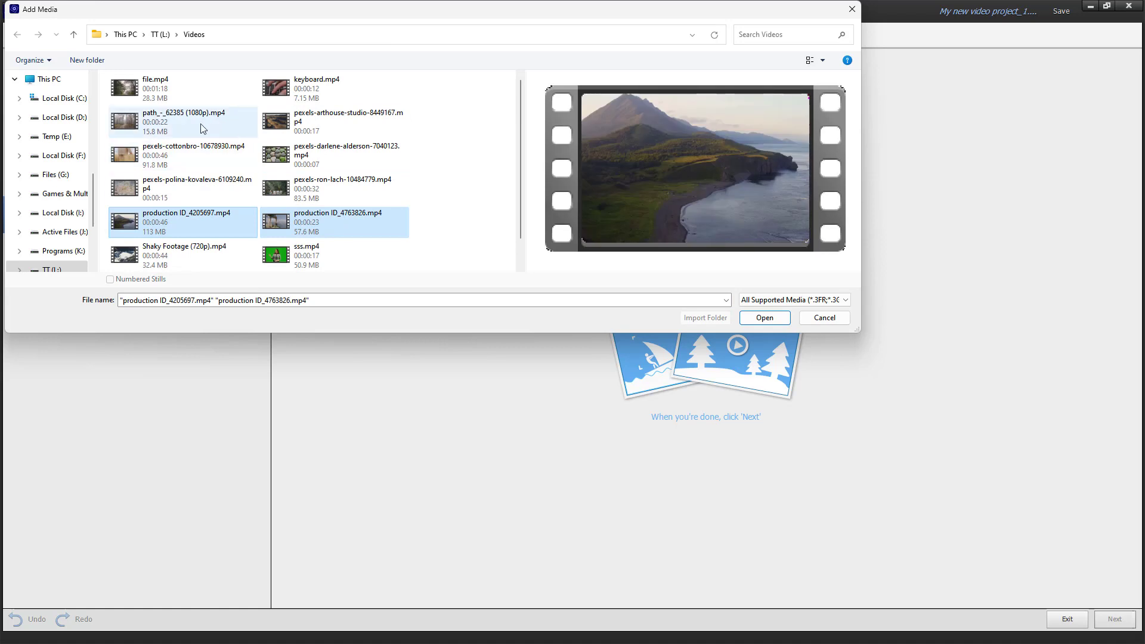
left_click(199, 160, "ctrl")
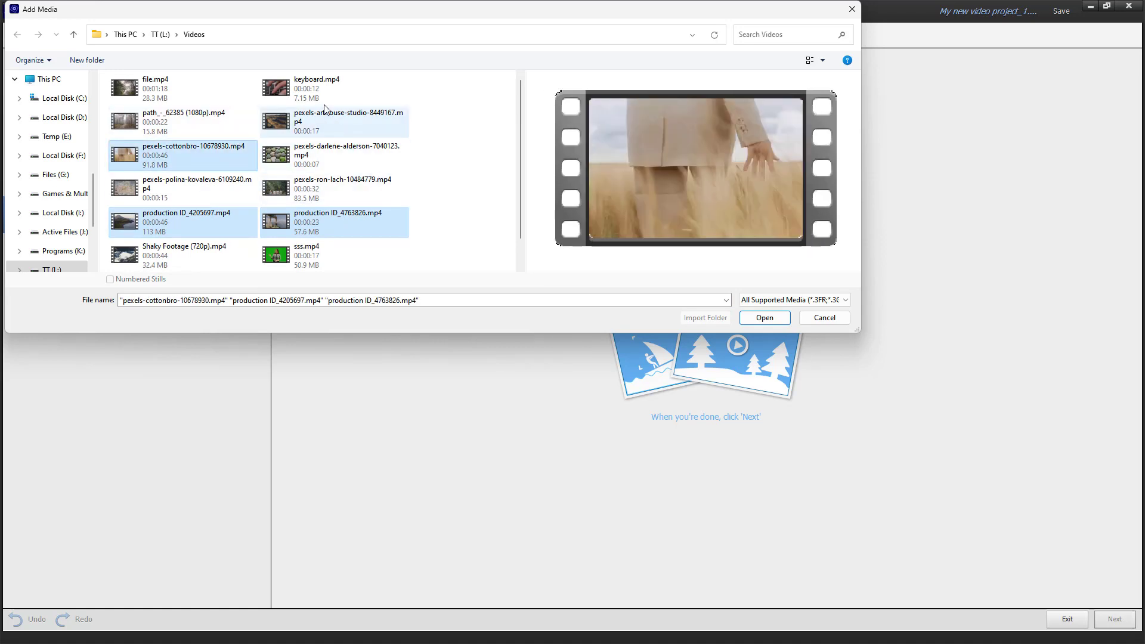
left_click(173, 90, "ctrl")
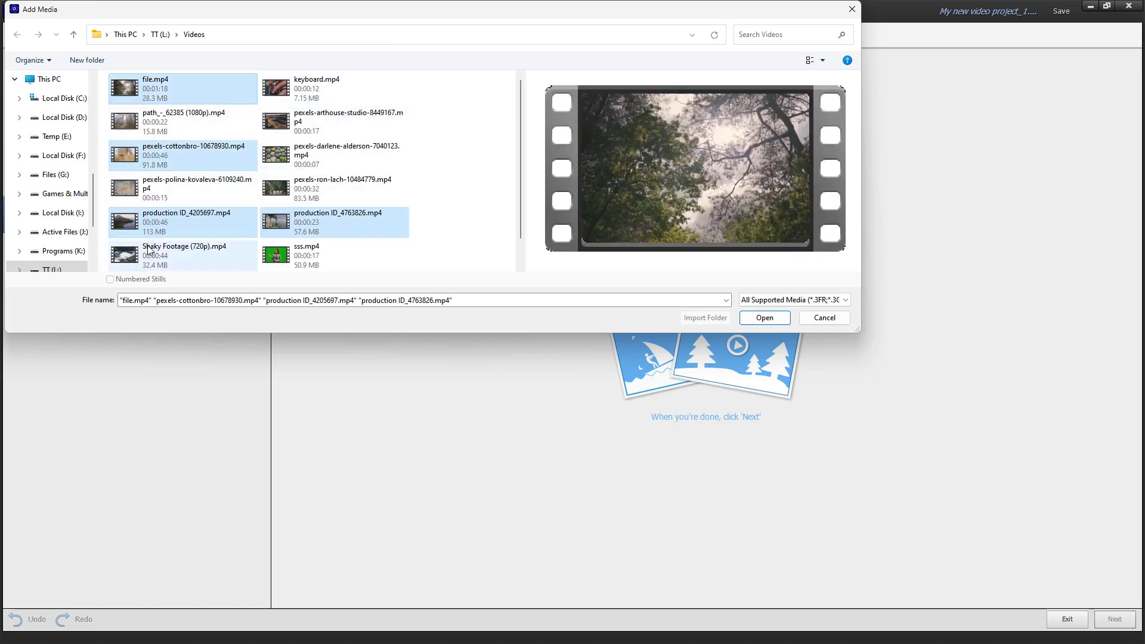
left_click(319, 189, "ctrl")
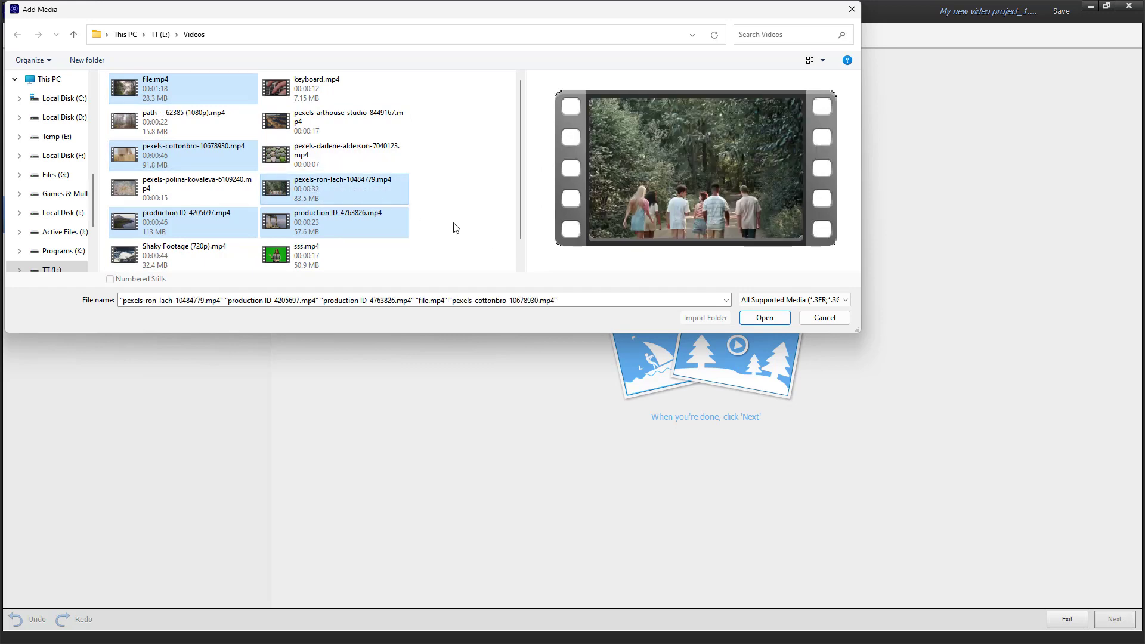
left_click(765, 317)
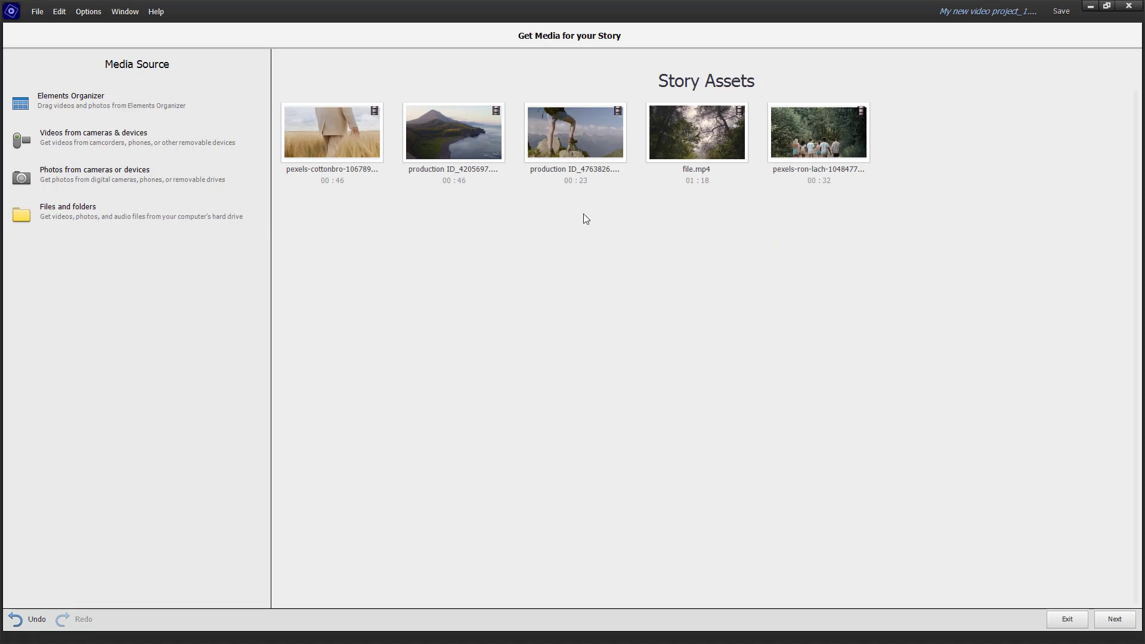
left_click(1111, 619)
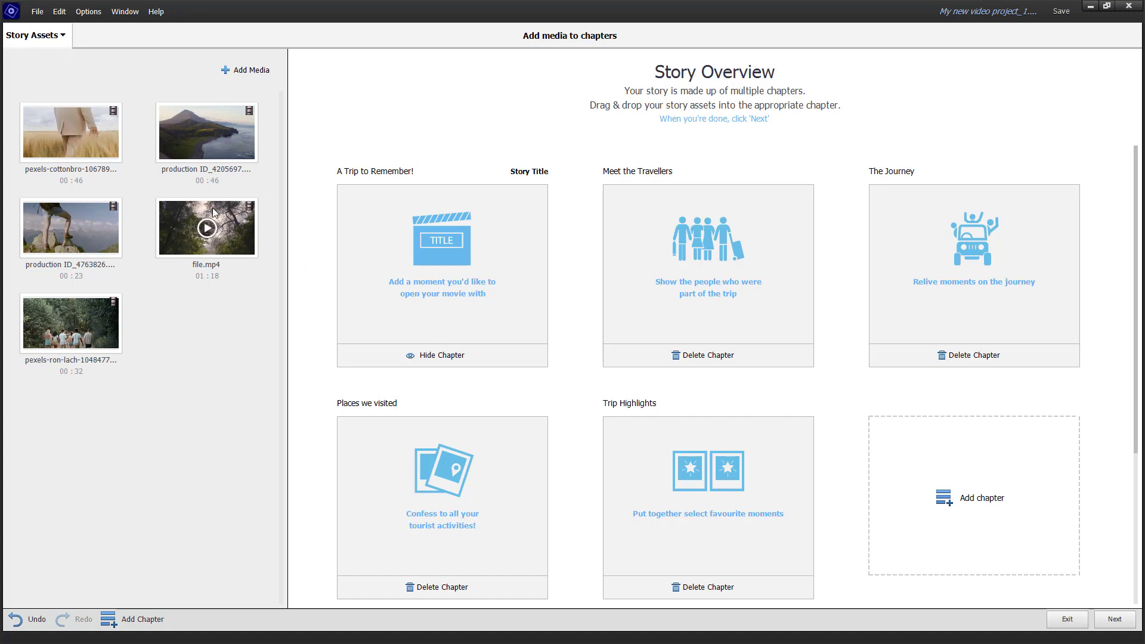
Step: Place file.mp4 in the A Trip to Remember! title chapter, and production ID_4205697, pexels-cottonbro and production ID_4763826 in Meet the Travellers
left_click_drag(213, 212, 449, 303)
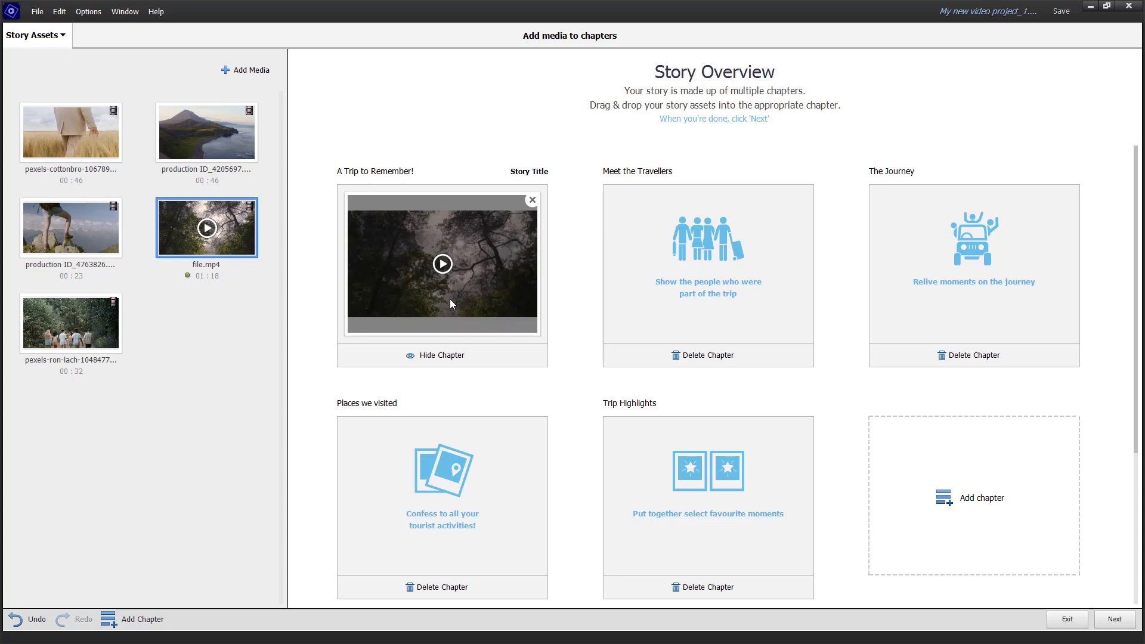
left_click(217, 127)
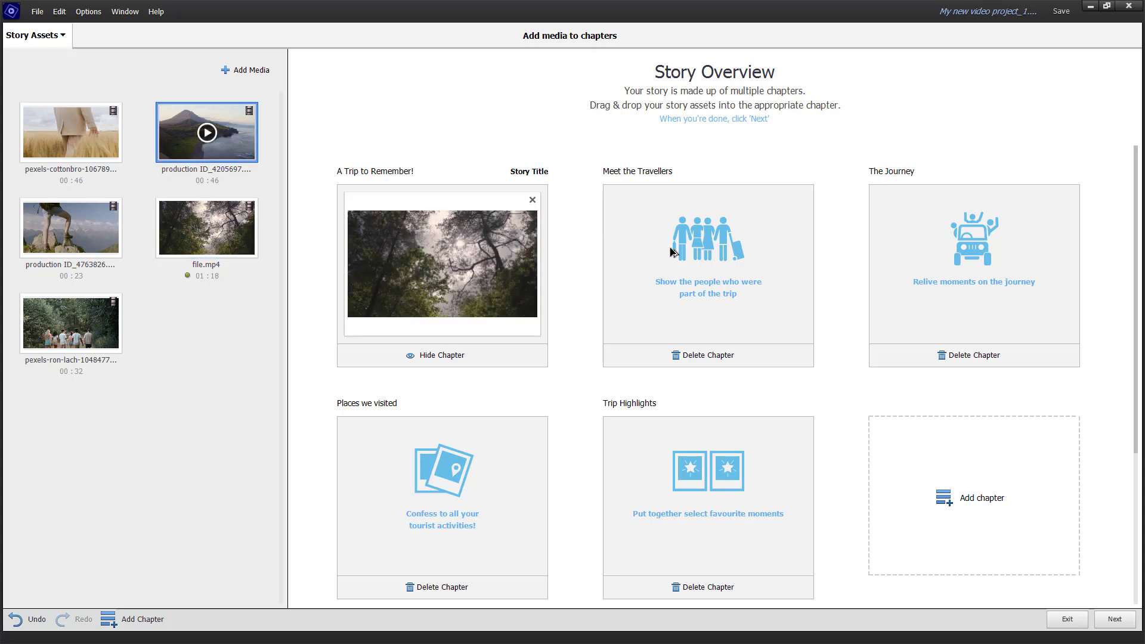
left_click_drag(670, 247, 677, 251)
left_click_drag(45, 134, 620, 256)
left_click_drag(63, 216, 666, 306)
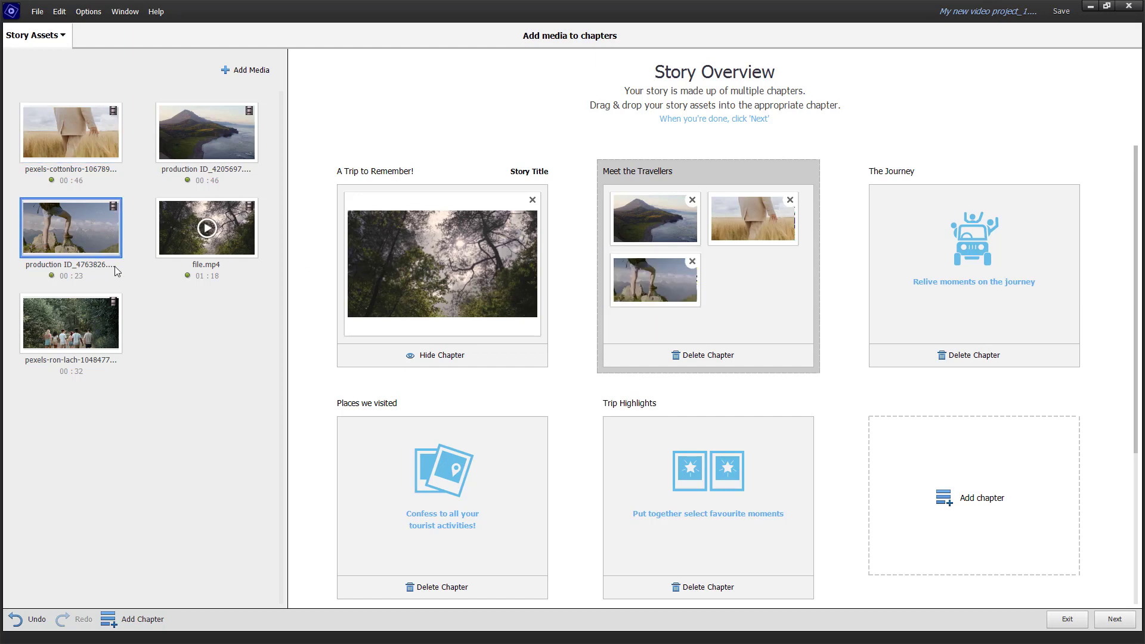
Step: Fill Places we visited with the pexels-ron-lach and production ID_4763826 clips, and Trip Highlights with file.mp4 and the pexels-ron-lach clip
left_click_drag(71, 322, 420, 484)
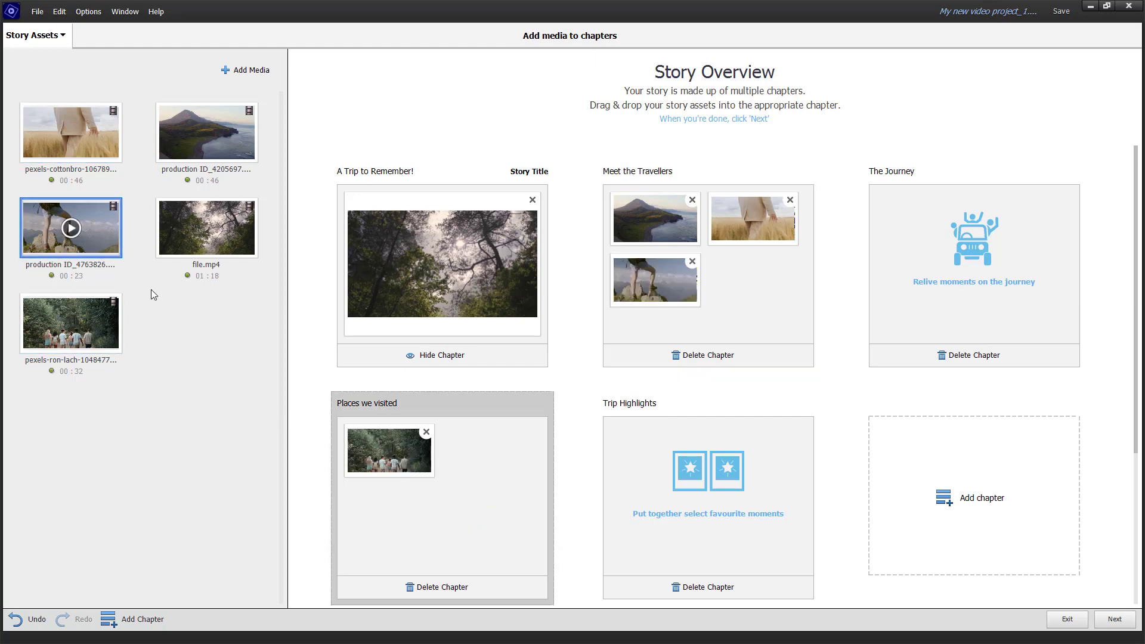
left_click_drag(151, 289, 471, 518)
left_click_drag(237, 236, 733, 495)
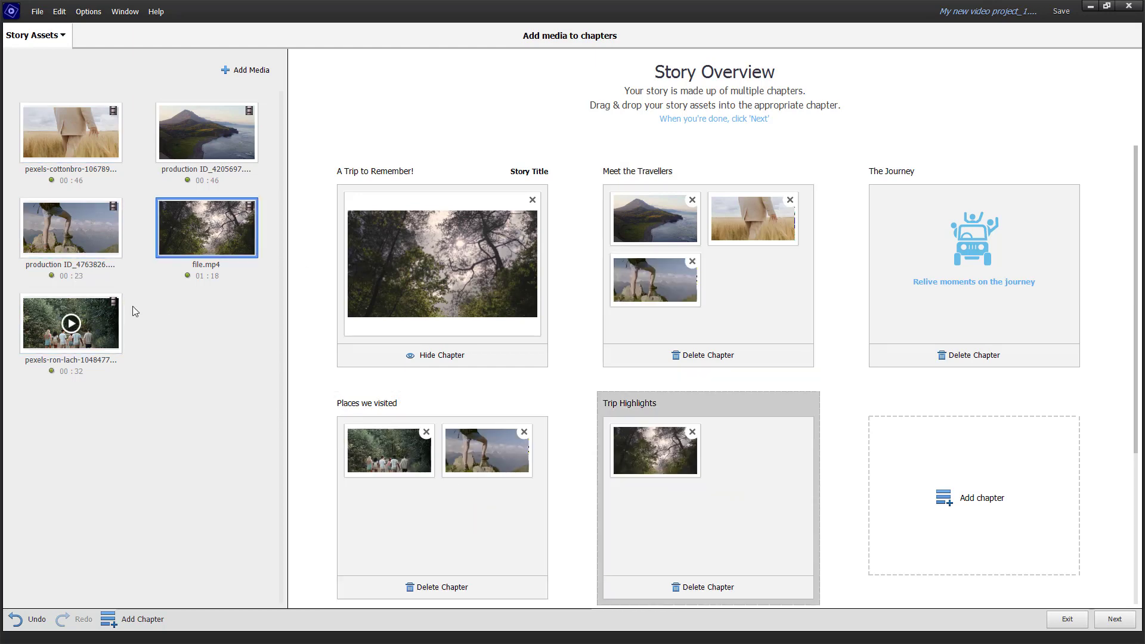
left_click_drag(93, 325, 638, 489)
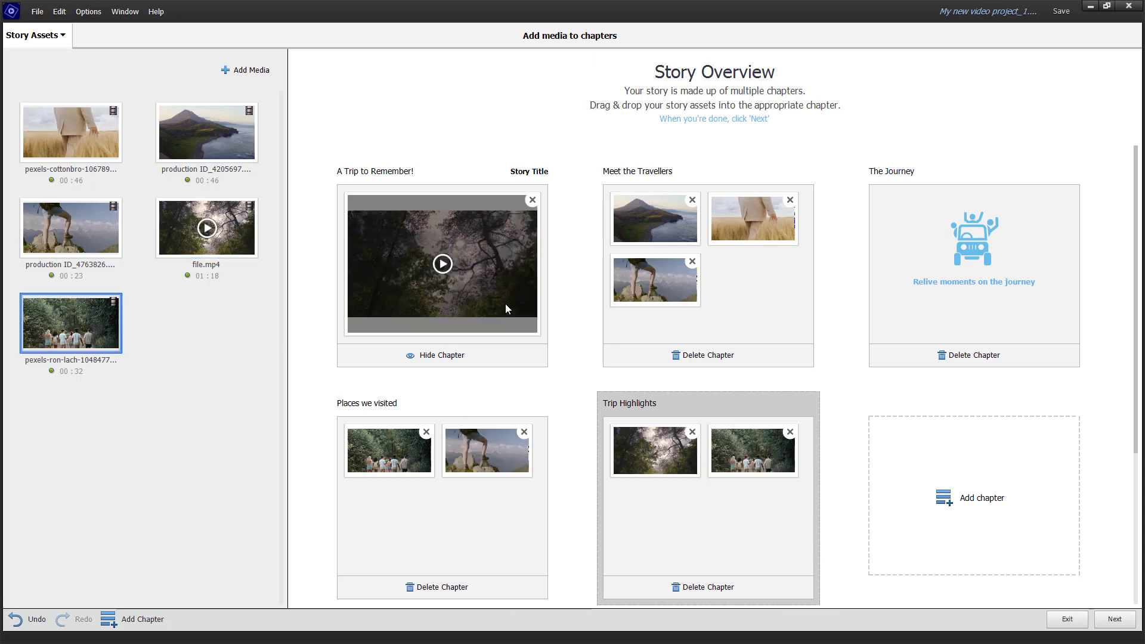
Step: Add the production ID_4763826 and pexels-cottonbro clips to The Journey chapter
left_click_drag(104, 243, 1031, 286)
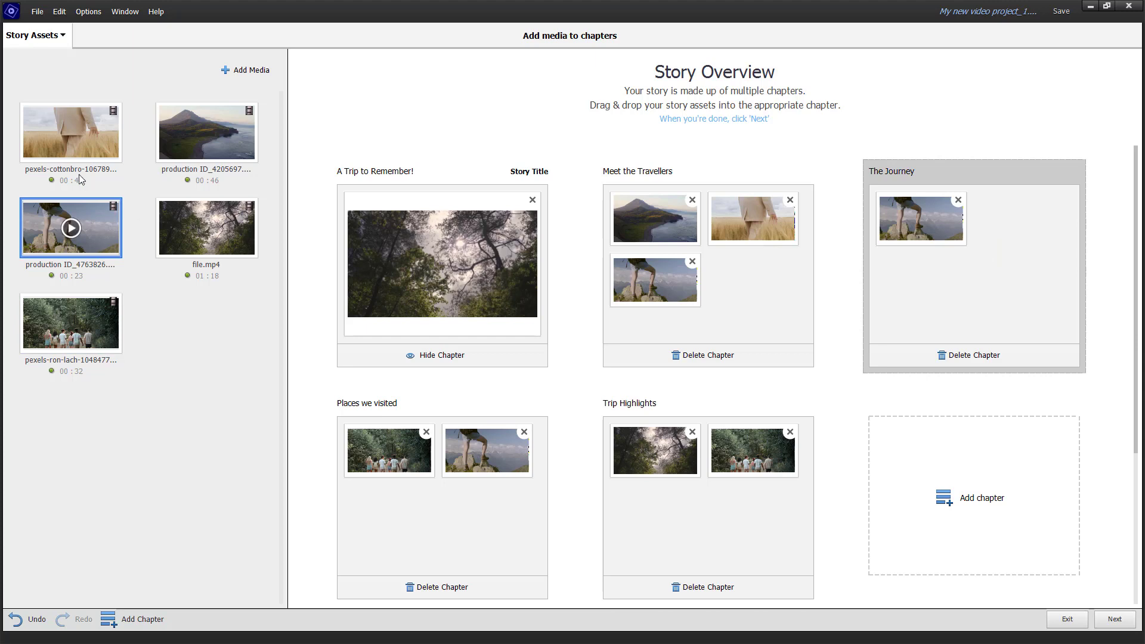
left_click_drag(79, 174, 865, 275)
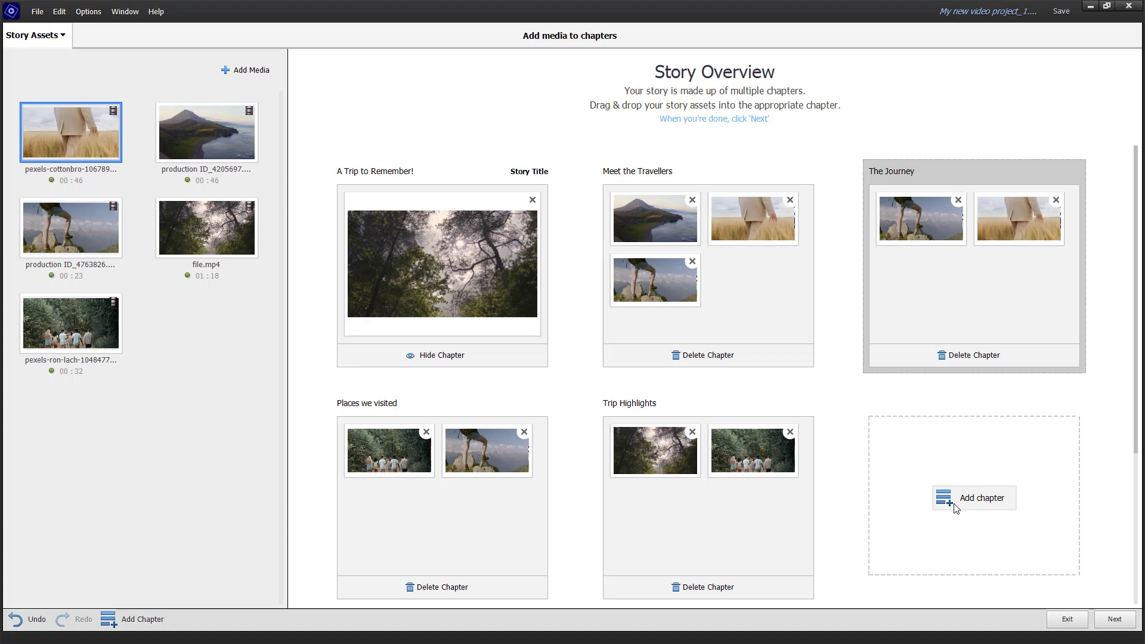
Step: Try adding an extra chapter after Trip Highlights, and delete it again
left_click(974, 498)
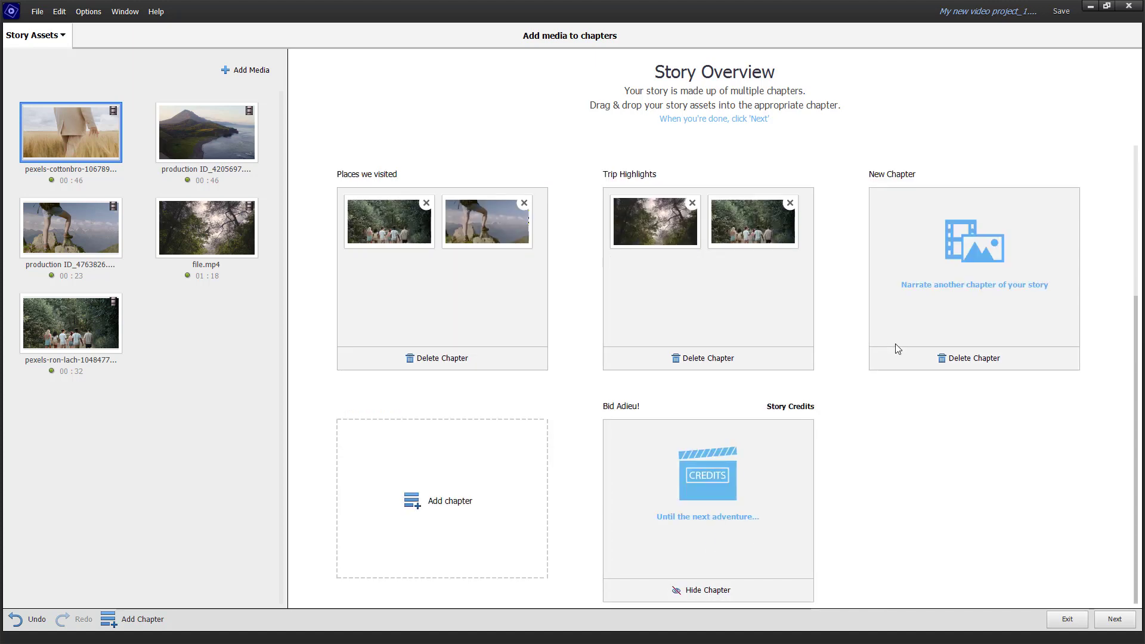
left_click(978, 358)
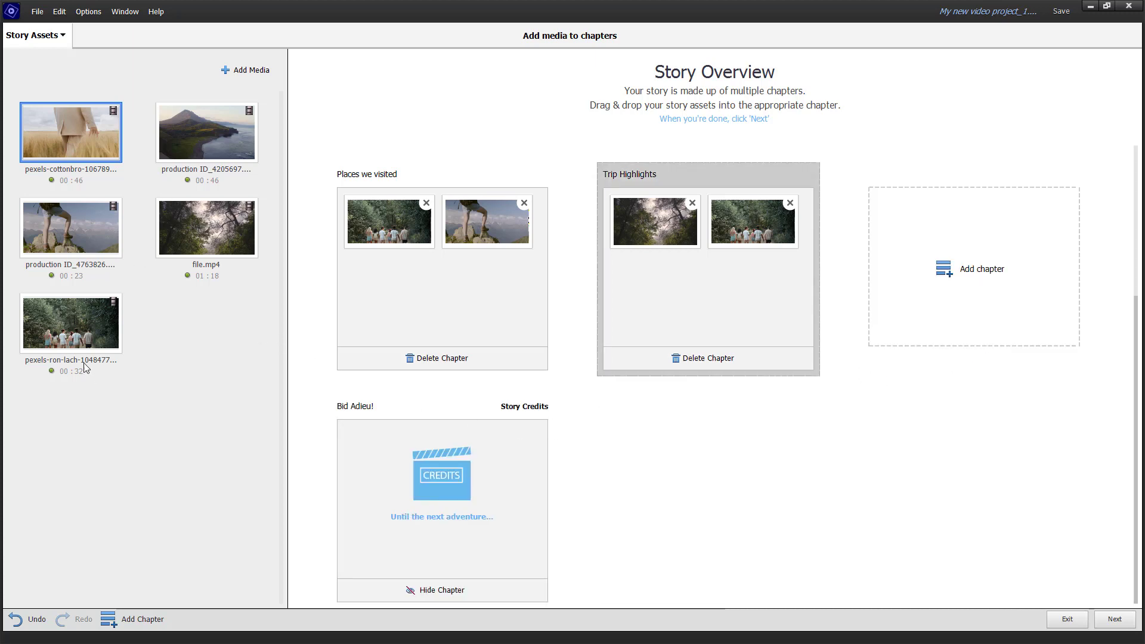
Step: Place the pexels-ron-lach clip in the Bid Adieu! story credits and proceed to the story's detail view
left_click(75, 328)
left_click_drag(423, 503, 423, 505)
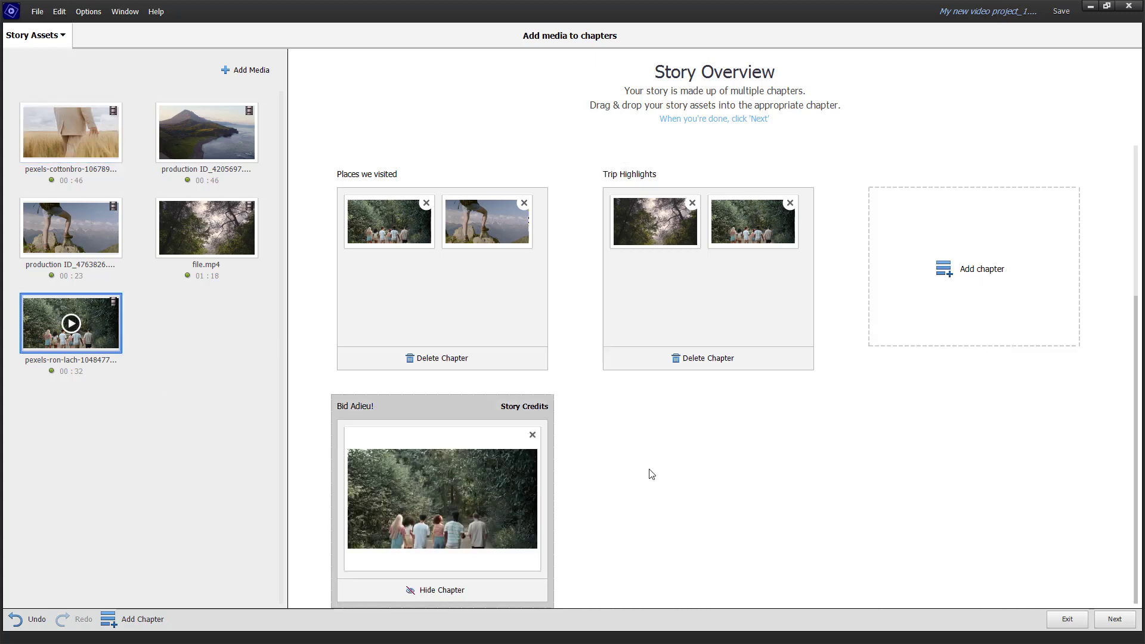
scroll(652, 474, "up", 2)
scroll(549, 455, "up", 1)
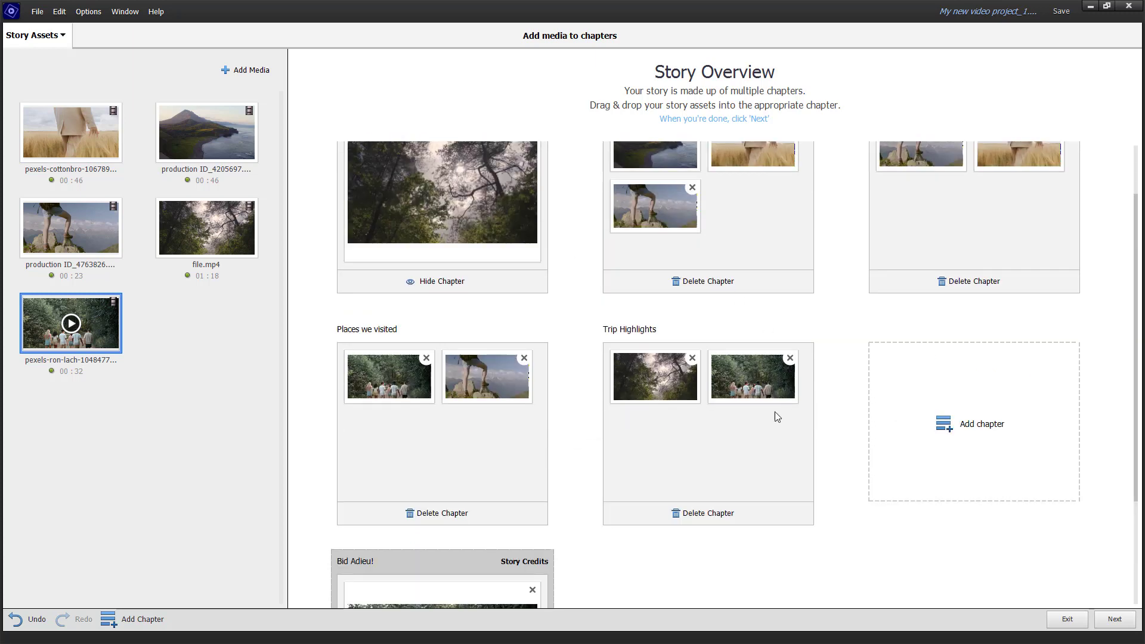
scroll(832, 422, "up", 1)
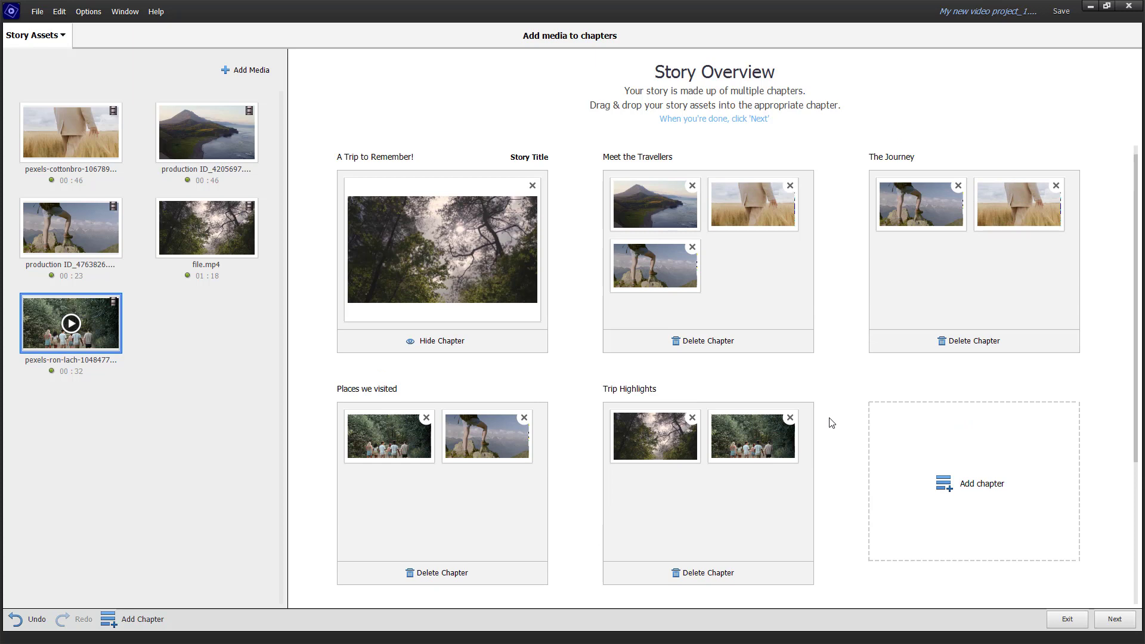
left_click(1108, 620)
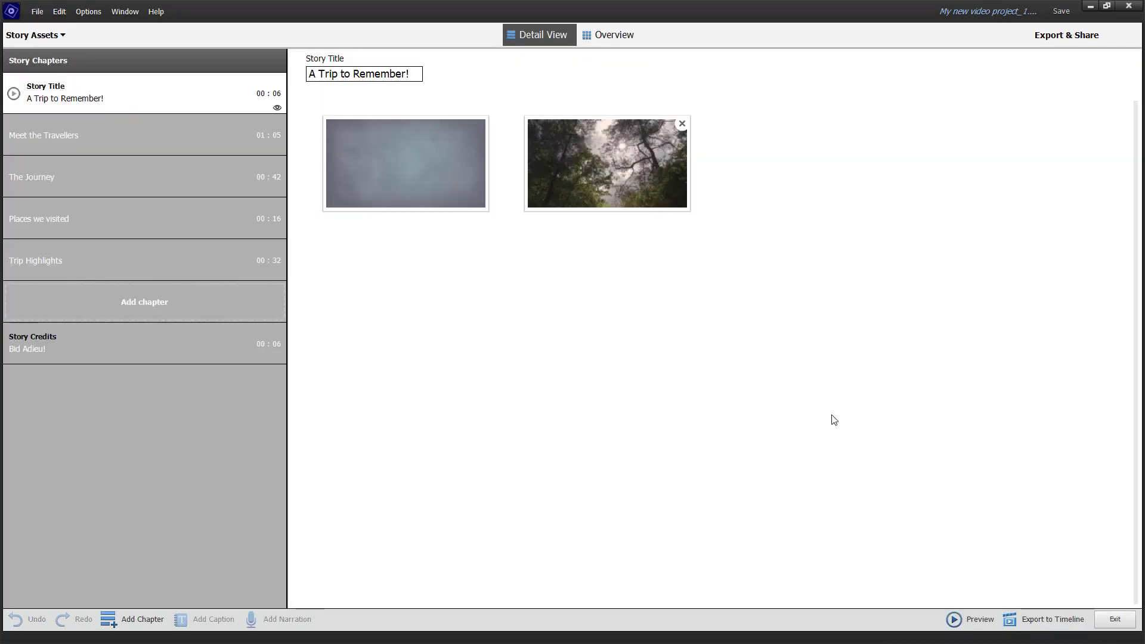
Step: Look through the clips in the title, Meet the Travellers, The Journey, Places we visited and Trip Highlights chapters
mouse_move(602, 169)
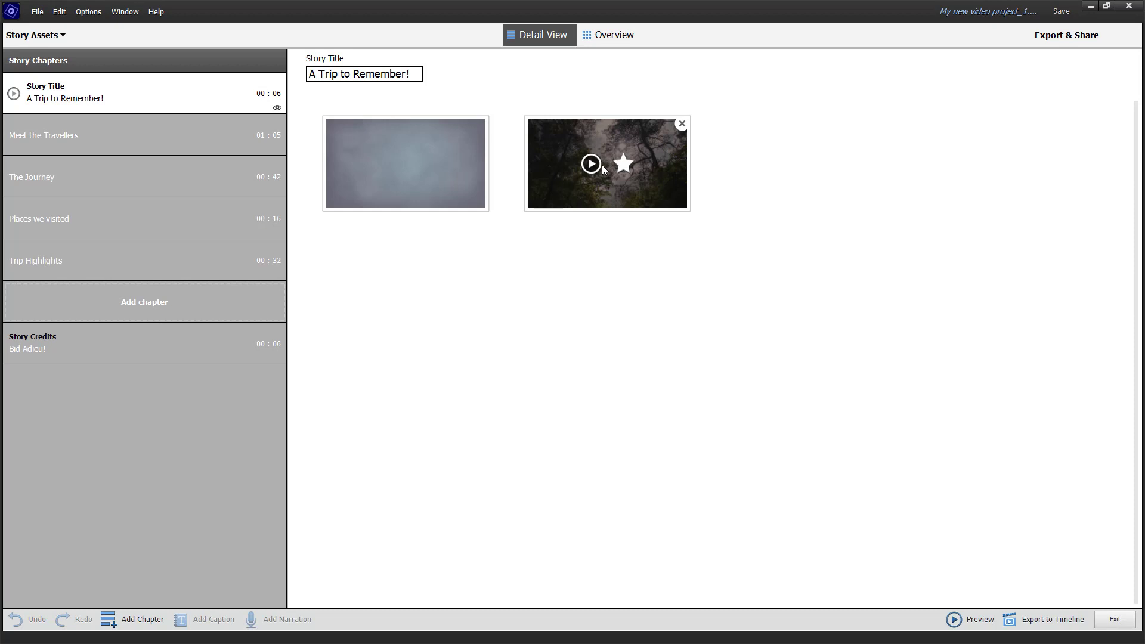
left_click(145, 134)
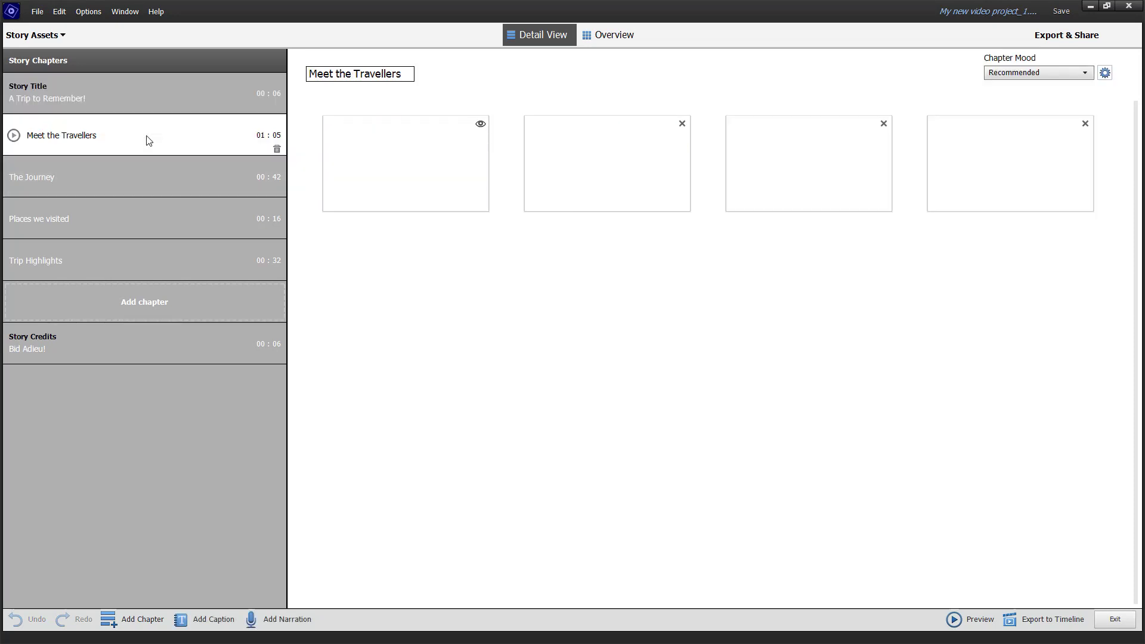
left_click(186, 189)
left_click(174, 225)
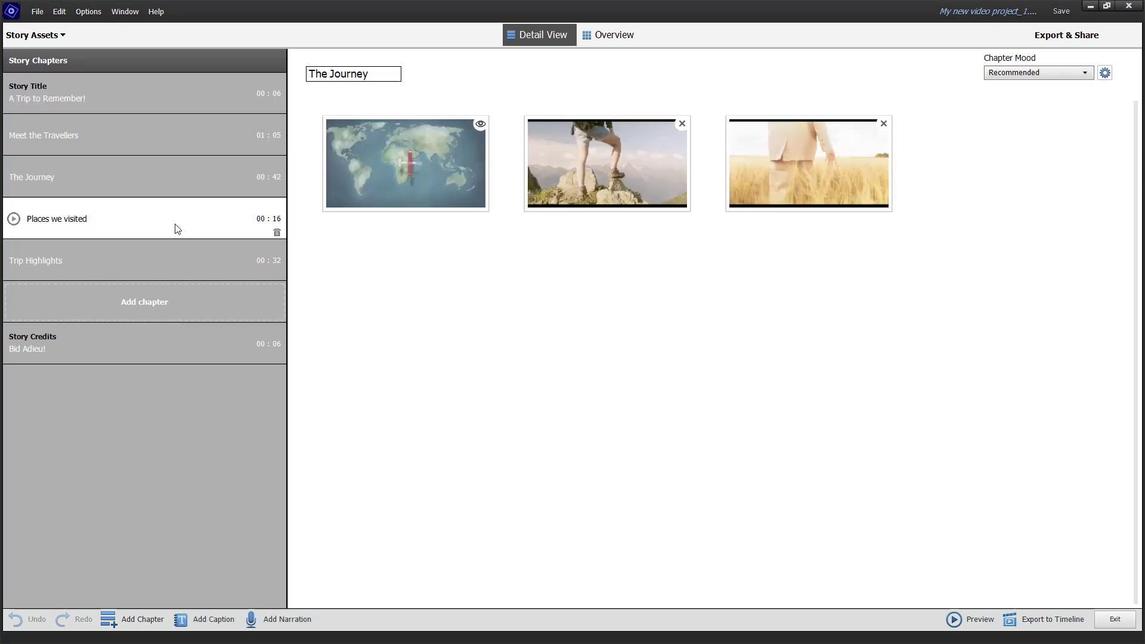
left_click(178, 255)
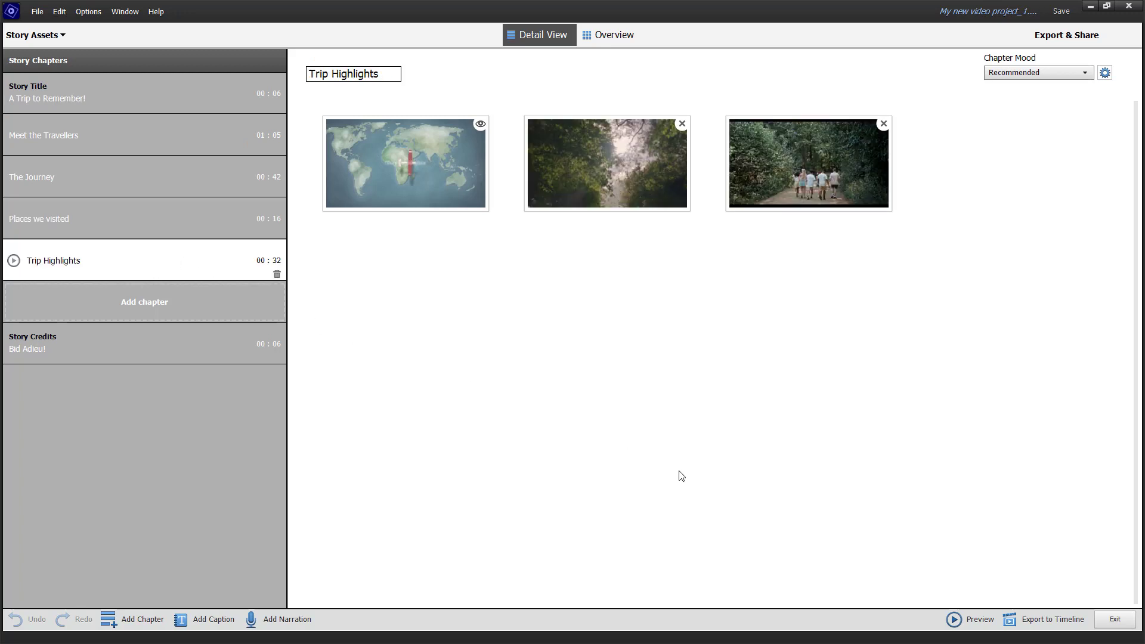
Step: Play part of the story preview, pause it and close the preview
left_click(954, 619)
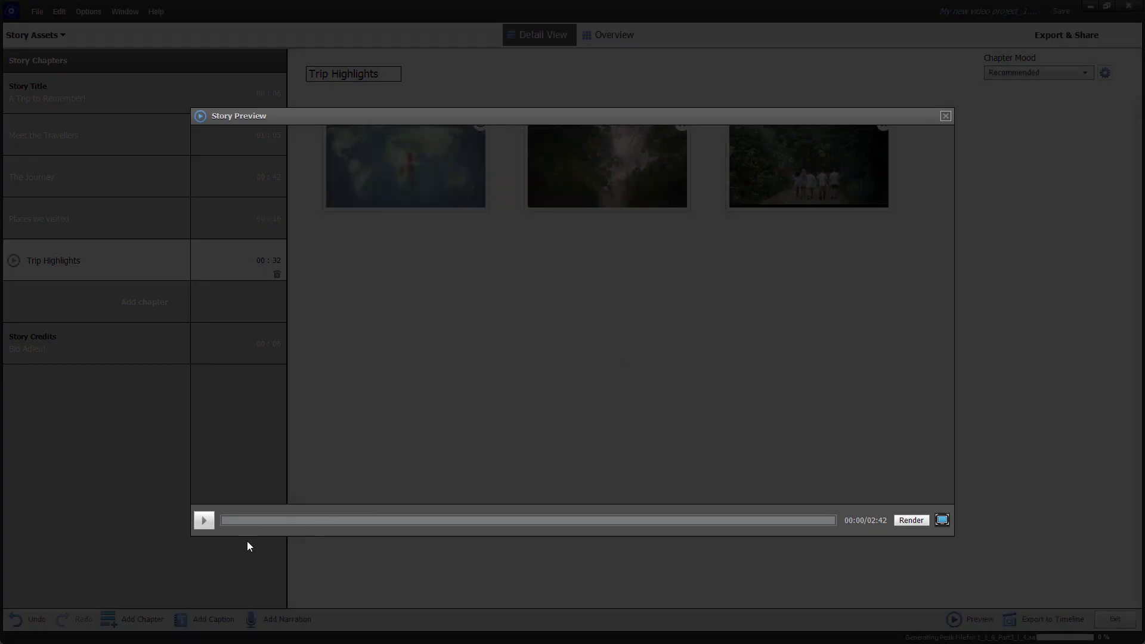
left_click(208, 522)
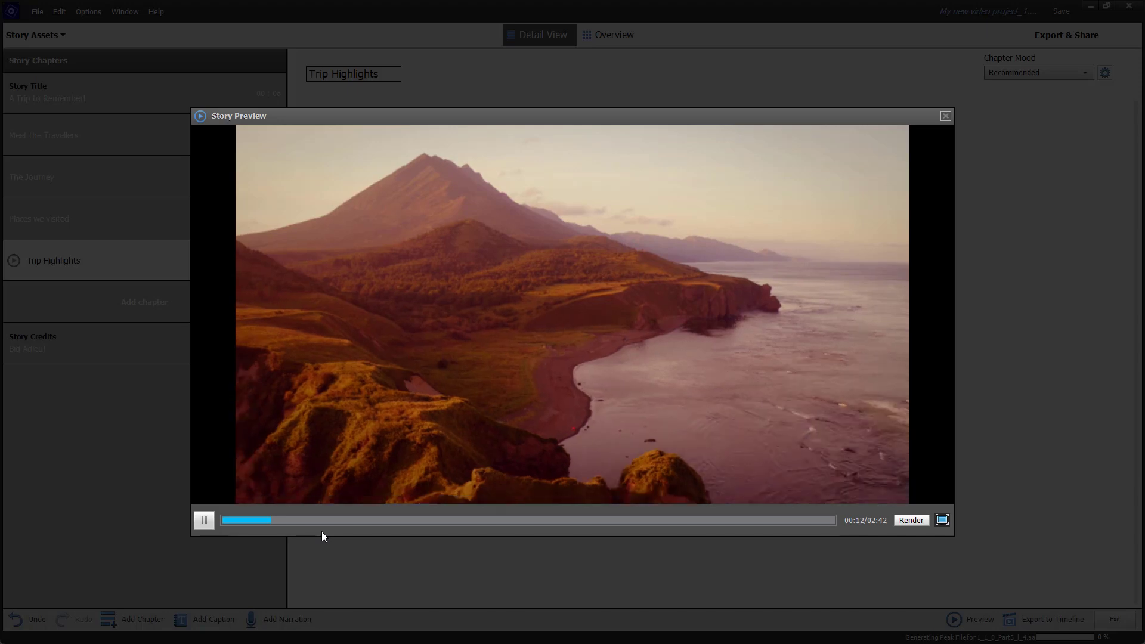
left_click(205, 521)
left_click(945, 116)
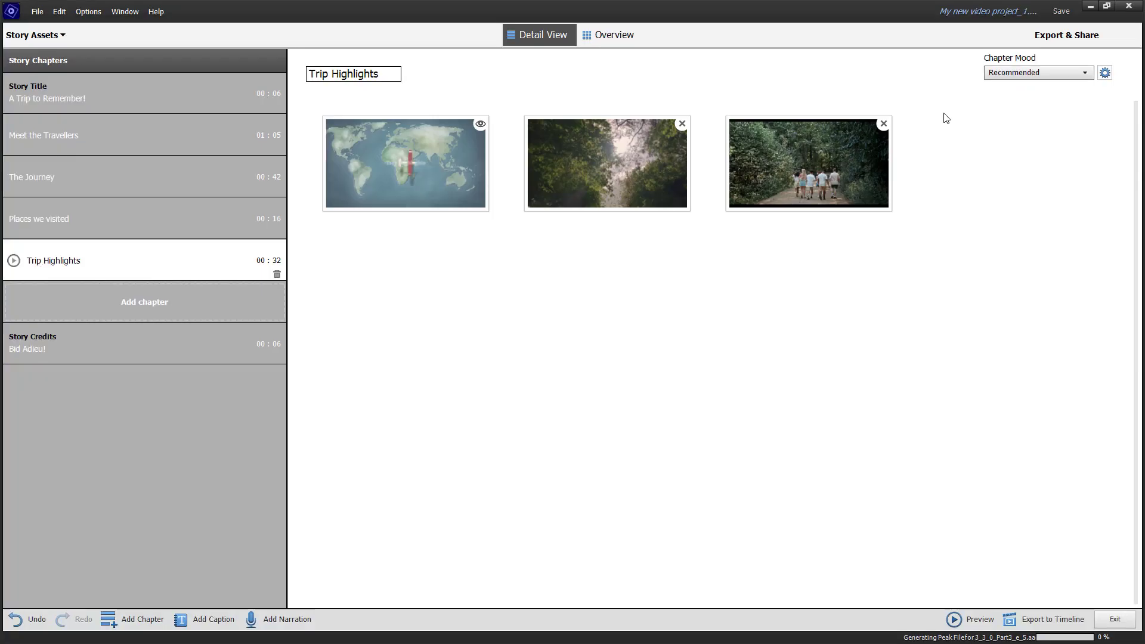
Step: Export the story to the timeline as a new project, saving it over the existing My new video project_1.prel
left_click(1031, 624)
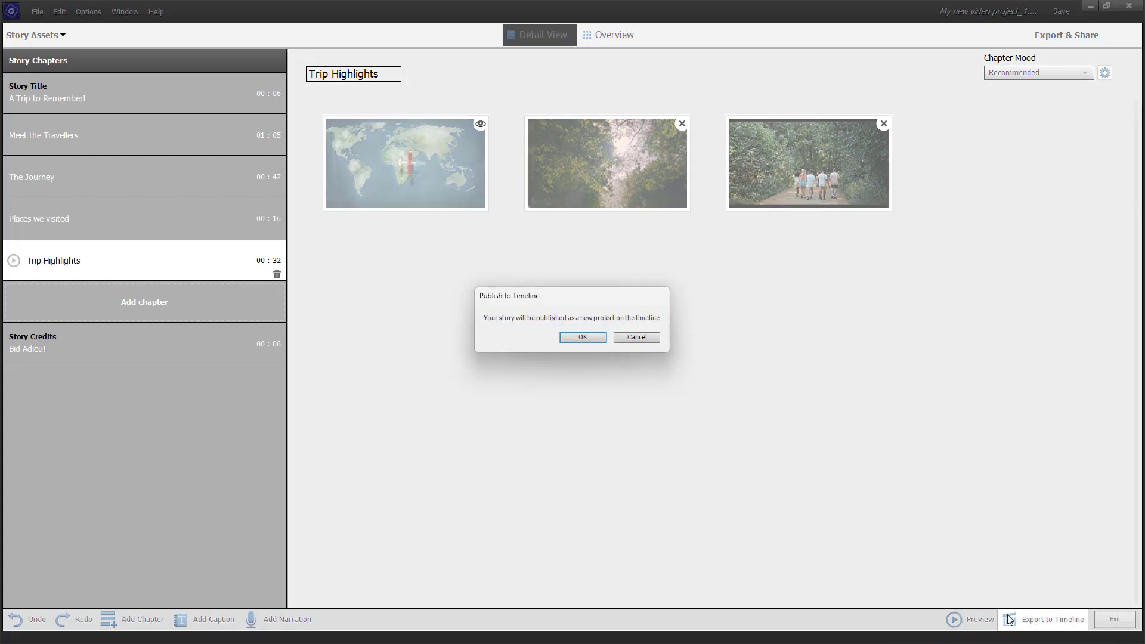
left_click(584, 337)
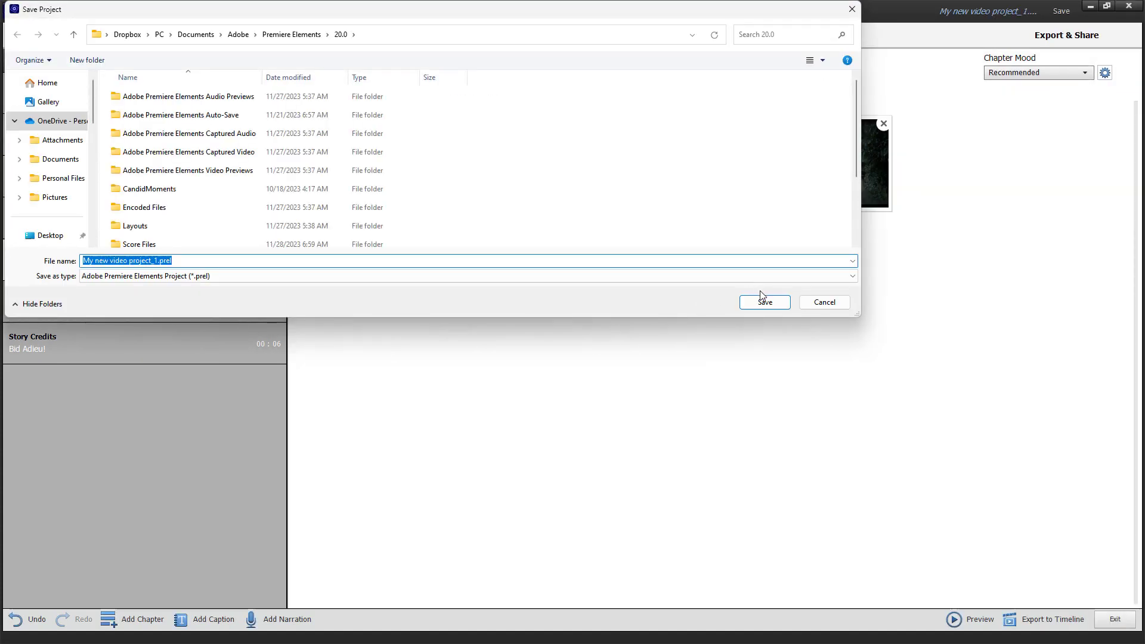
left_click(761, 296)
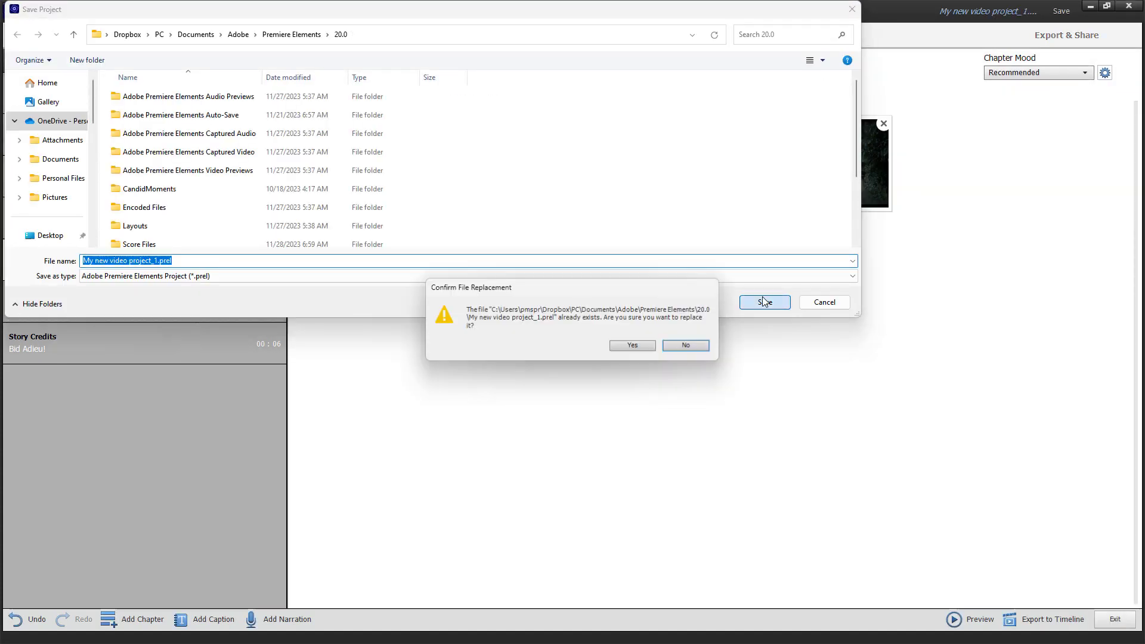
left_click(639, 346)
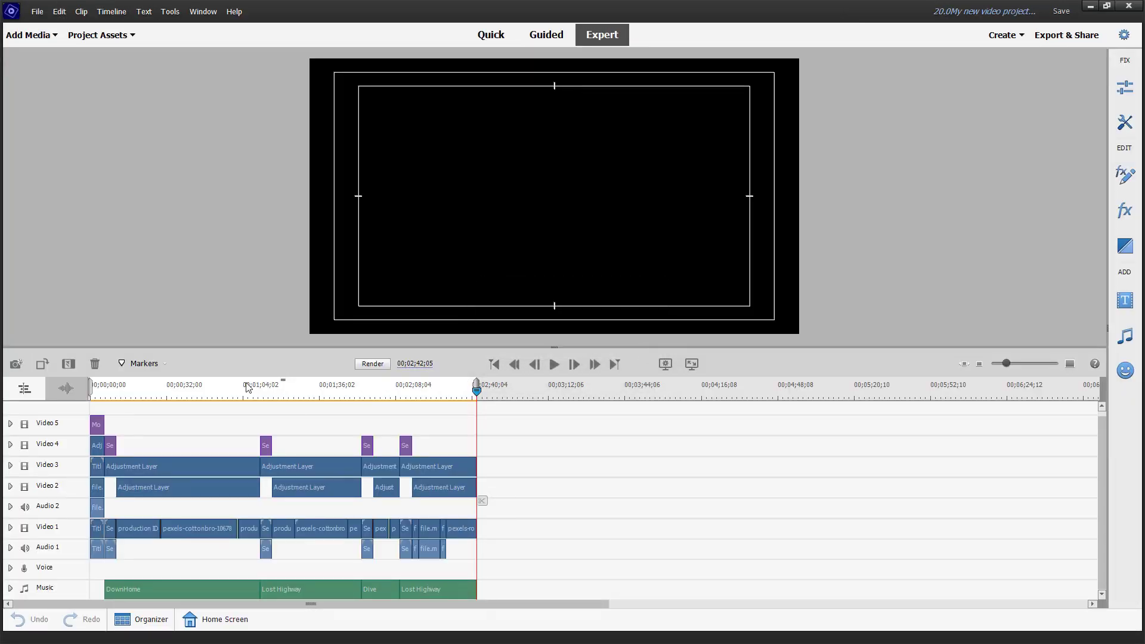
Step: Play the exported story on the timeline from its beginning and check the frames around 40 seconds
left_click(187, 388)
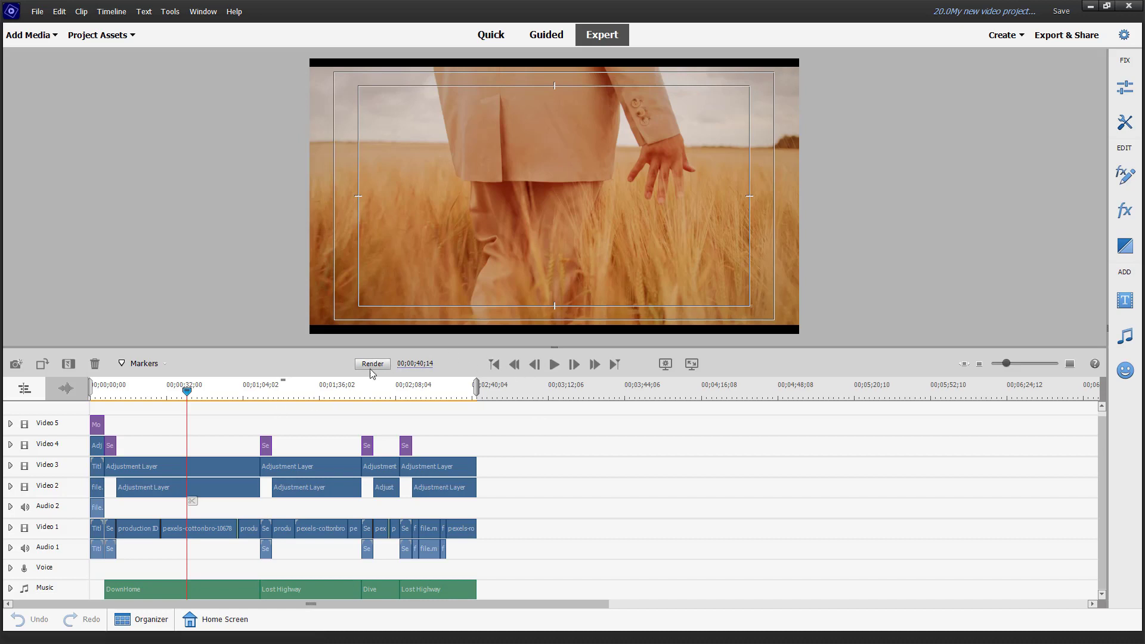
left_click_drag(194, 393, 90, 398)
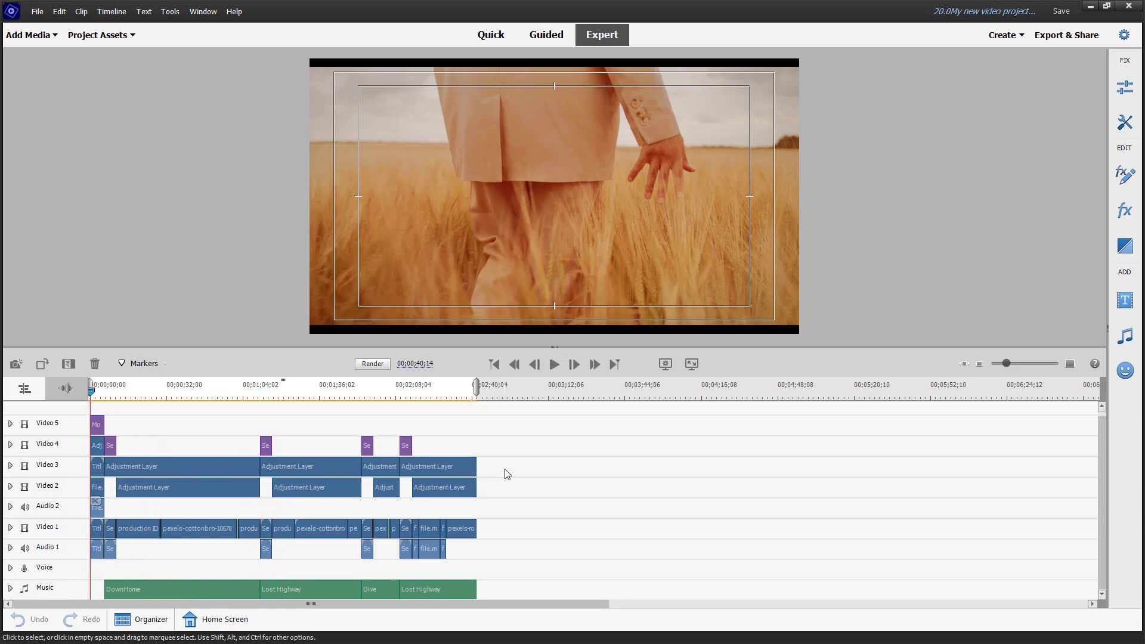
left_click(554, 365)
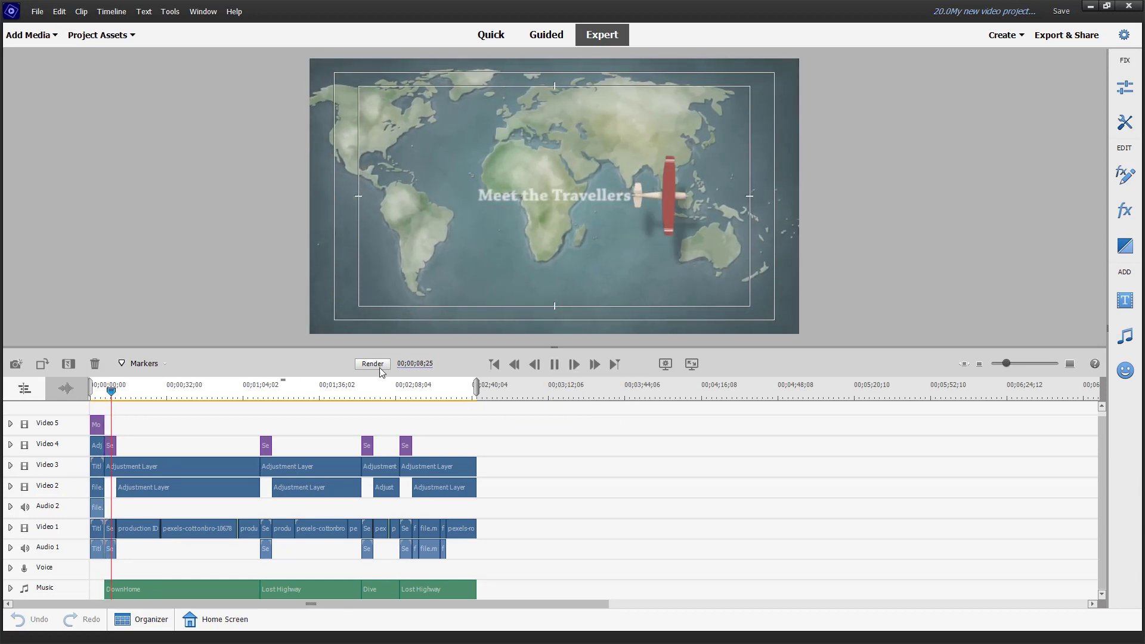
left_click(184, 393)
left_click(554, 364)
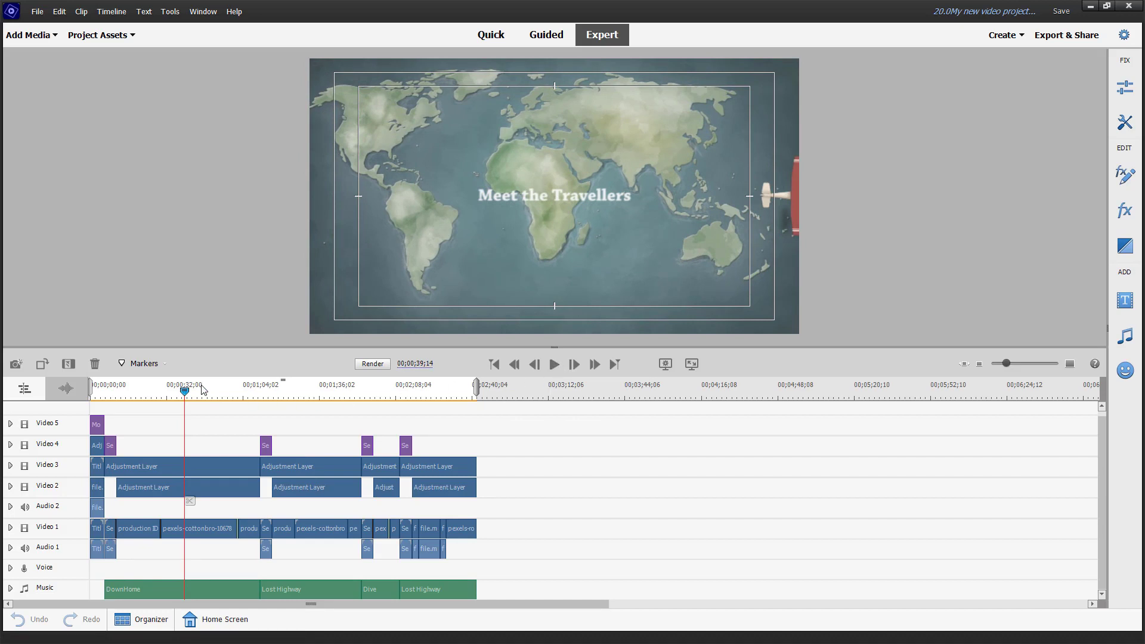
Step: Start rendering the timeline with the playhead back at the beginning, and cancel the rendering
left_click_drag(145, 398, 62, 399)
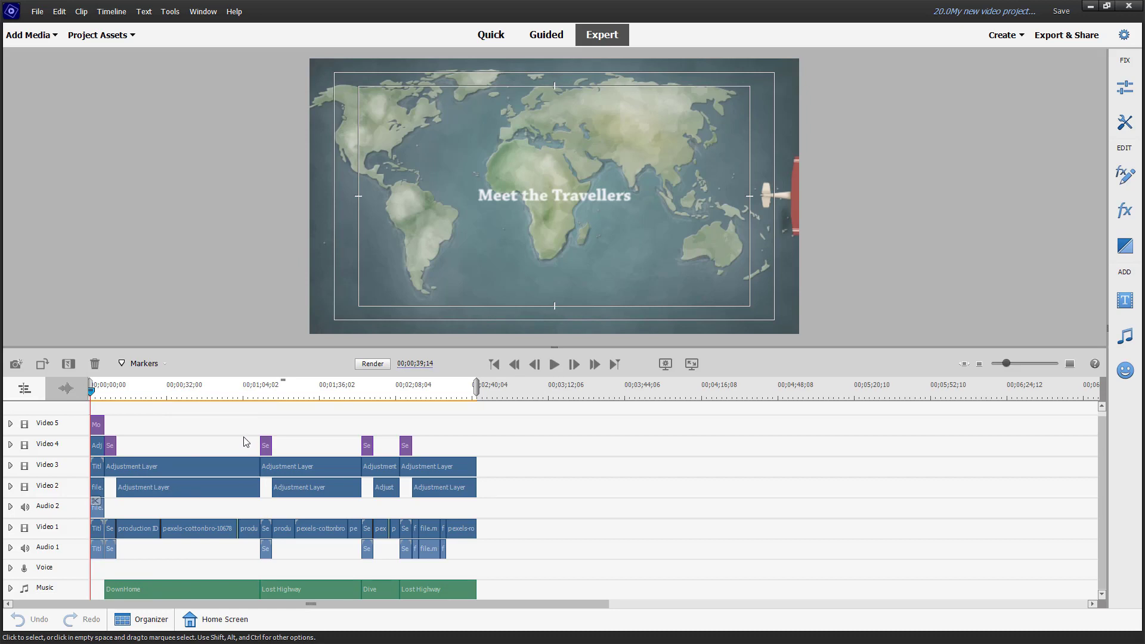
left_click(373, 364)
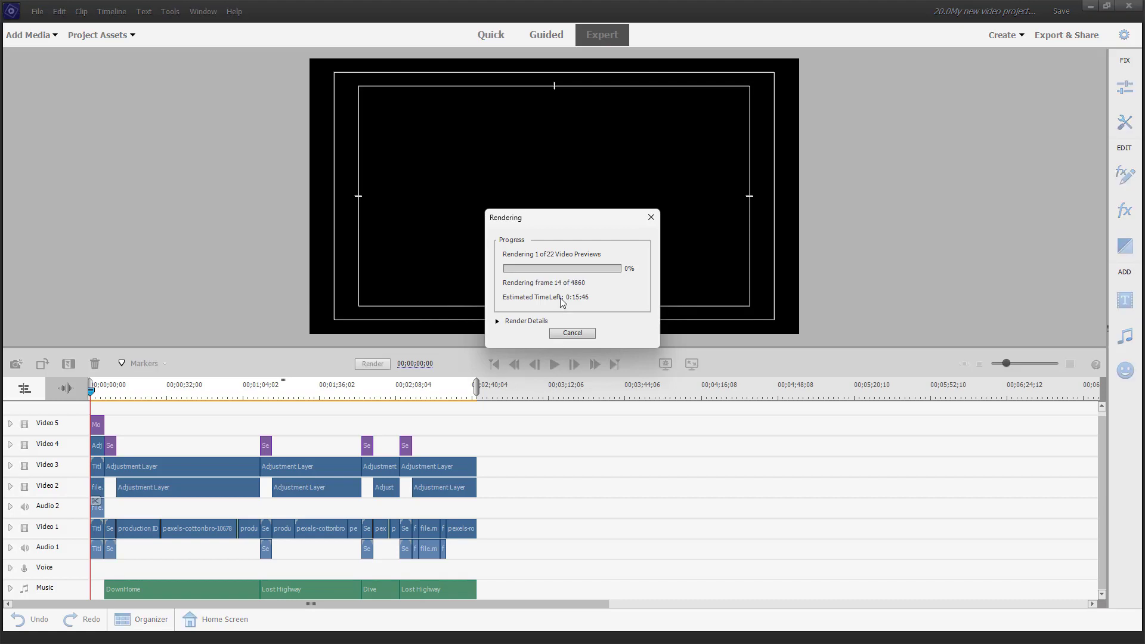
left_click(589, 333)
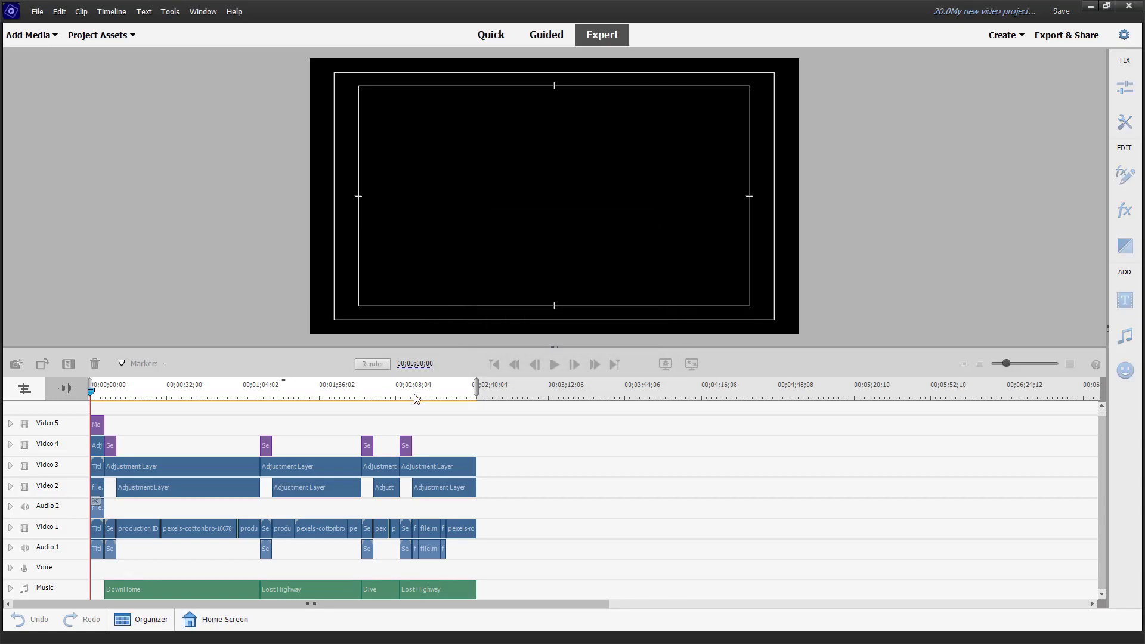
Step: Play a short part of the Trip Highlights section from 00;02;16;00 and pause it
left_click(416, 398)
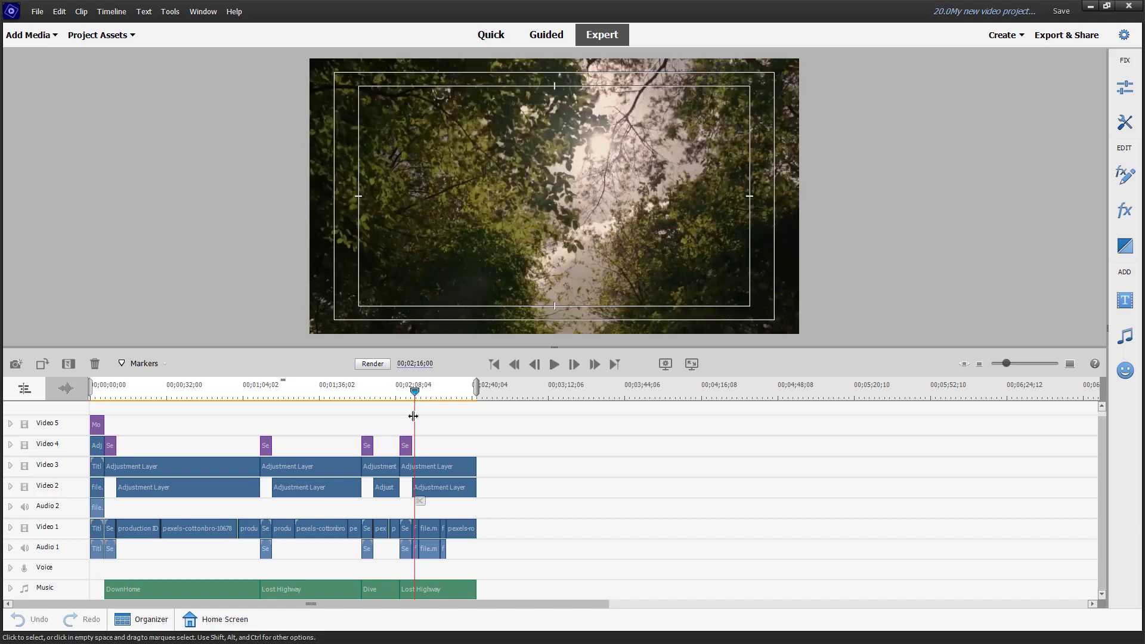
key("space")
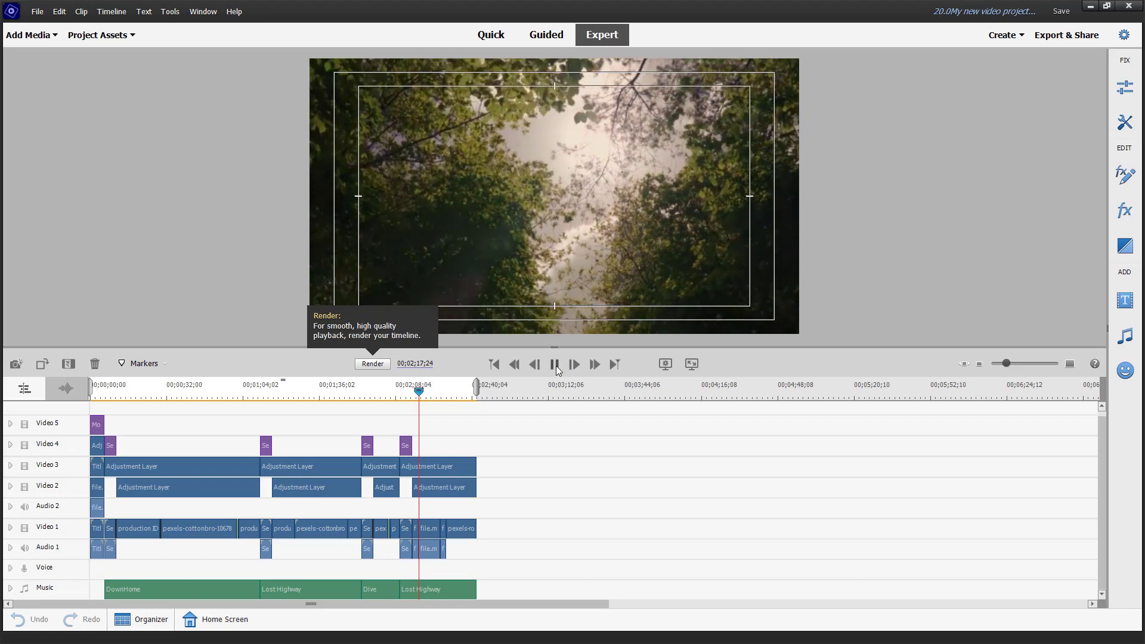
left_click(553, 363)
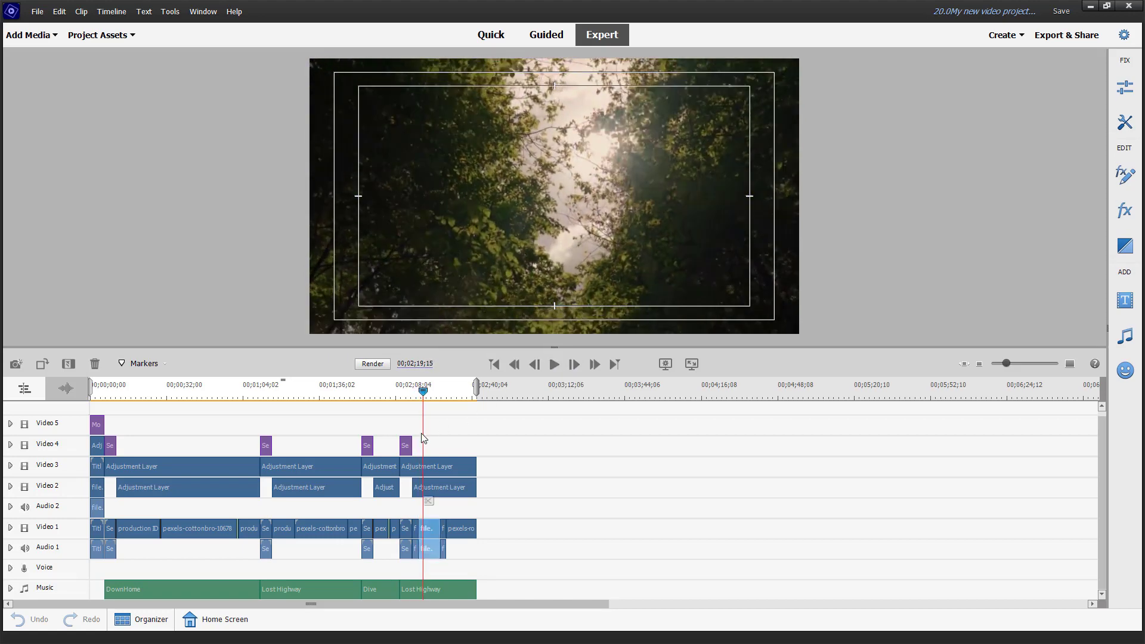
Step: On Video 4, shift the Trip Highlights title later so it spans 00;02;20;15, and the Places we visited title earlier to about 00;01;48;06
left_click_drag(407, 448, 426, 447)
left_click(425, 416)
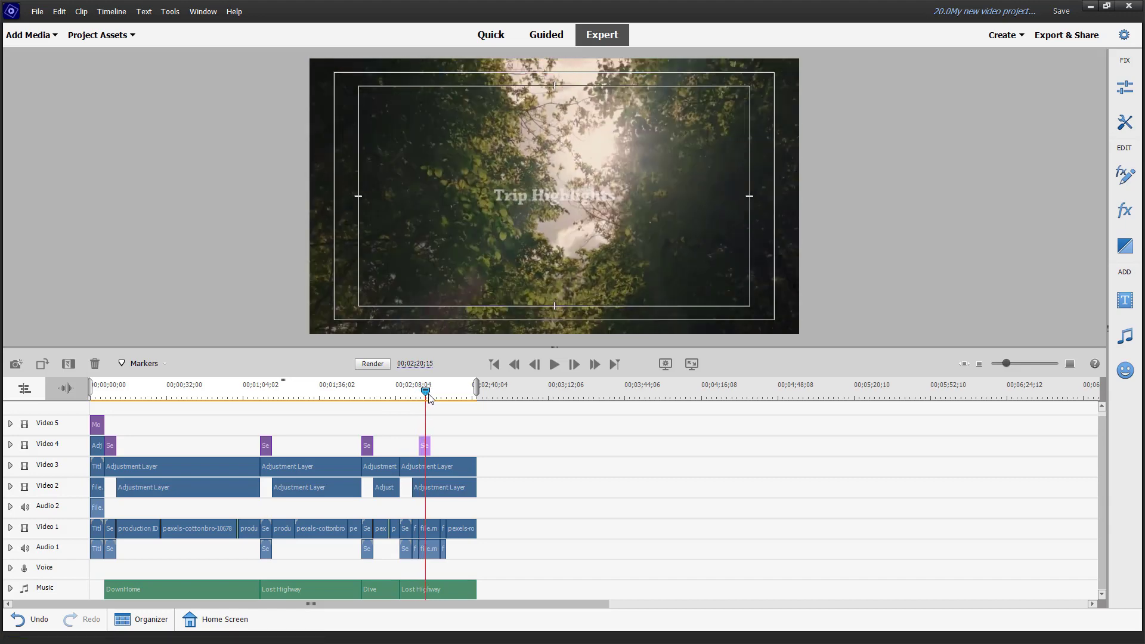
left_click_drag(369, 451, 355, 449)
mouse_move(344, 469)
left_mouse_down()
mouse_move(355, 447)
mouse_move(524, 465)
mouse_move(507, 417)
mouse_move(341, 453)
mouse_move(346, 467)
left_mouse_up()
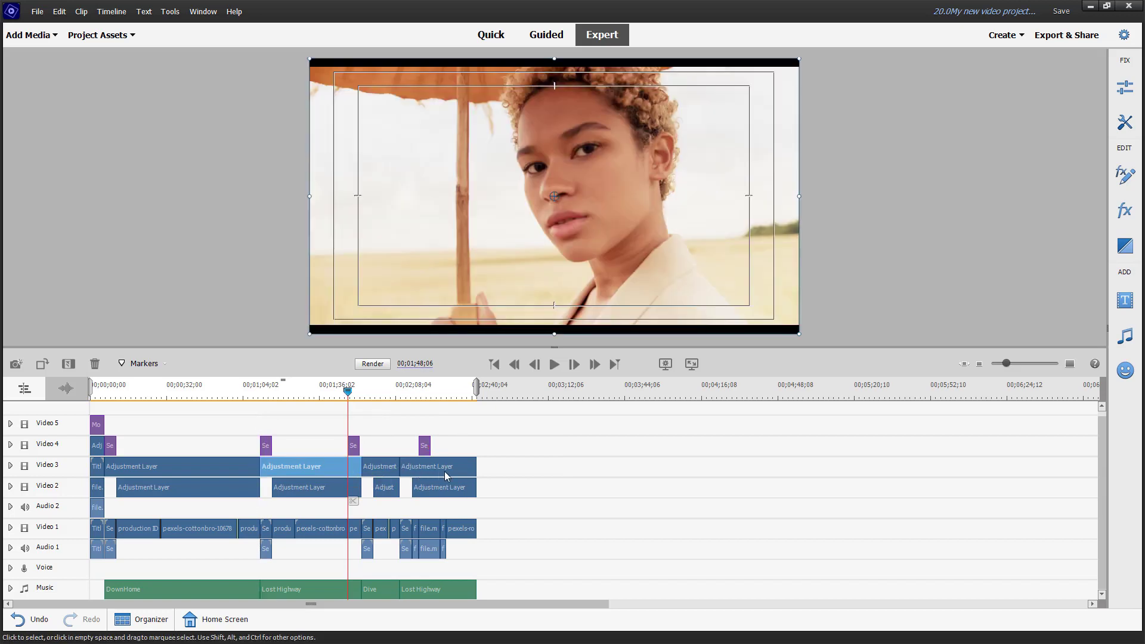